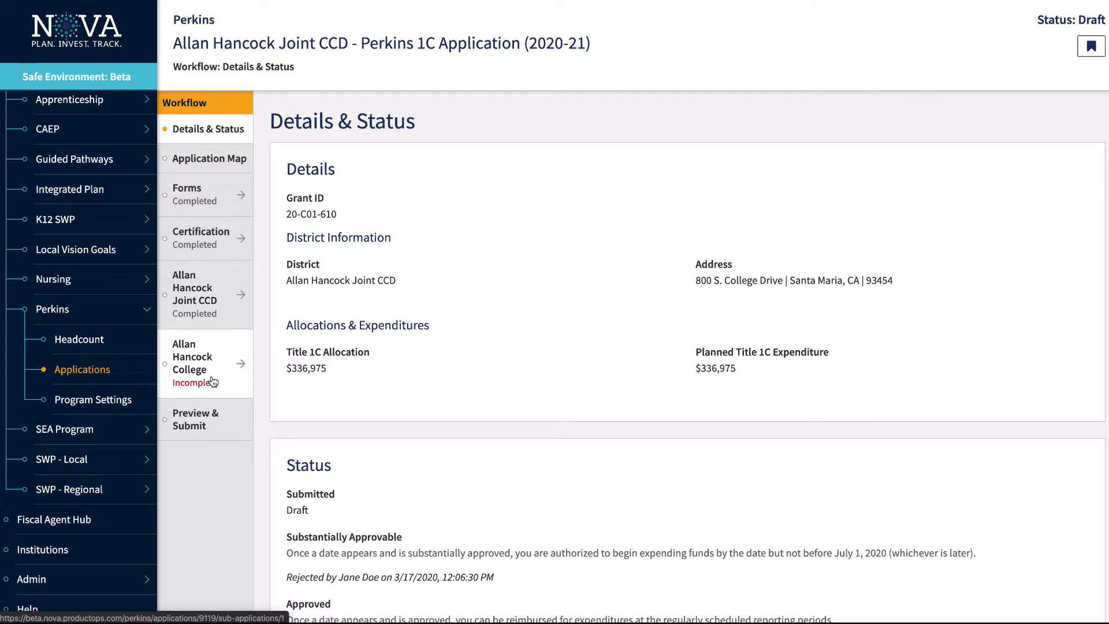
Open Allan Hancock College's Programs form and review 213300 Fire Technology budgeted at $141,975
left_click(213, 382)
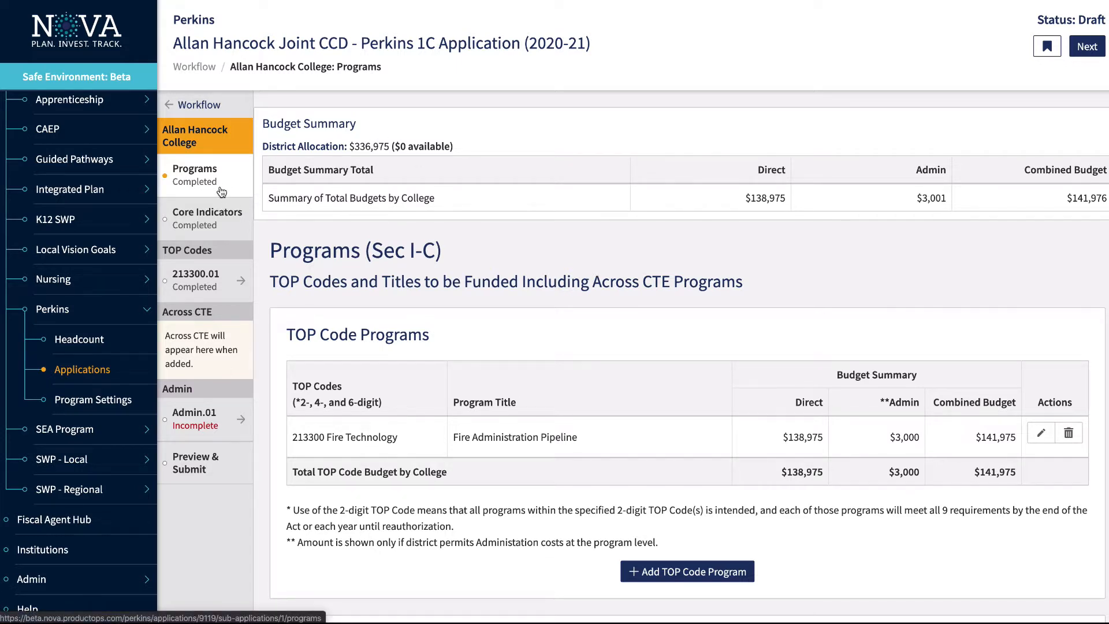
scroll(632, 310, "down", 3)
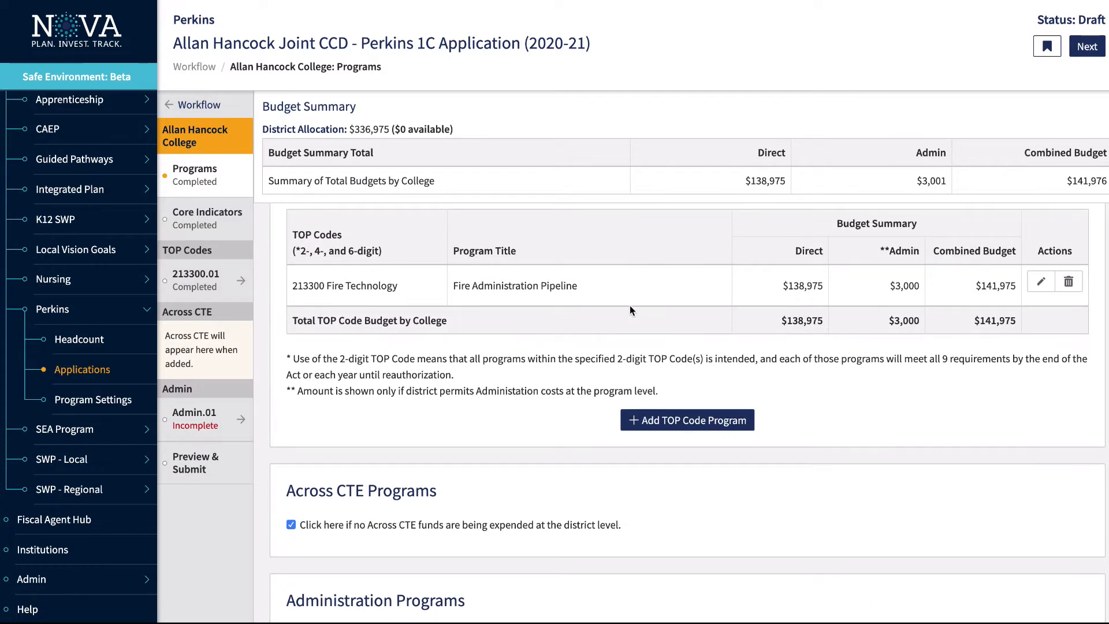
scroll(630, 311, "down", 3)
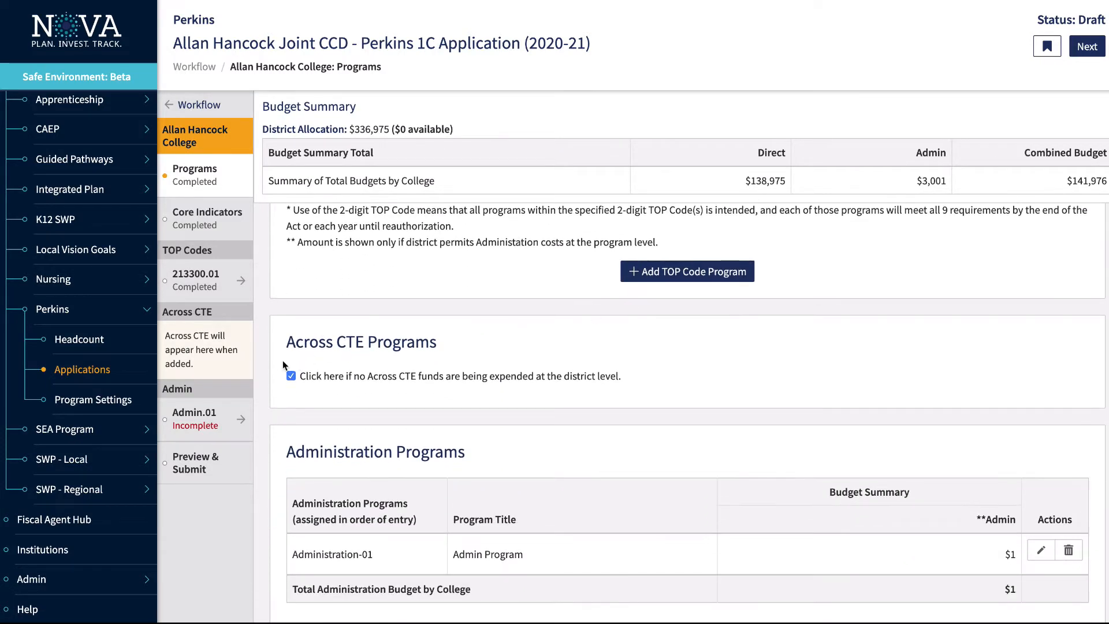
scroll(549, 425, "down", 3)
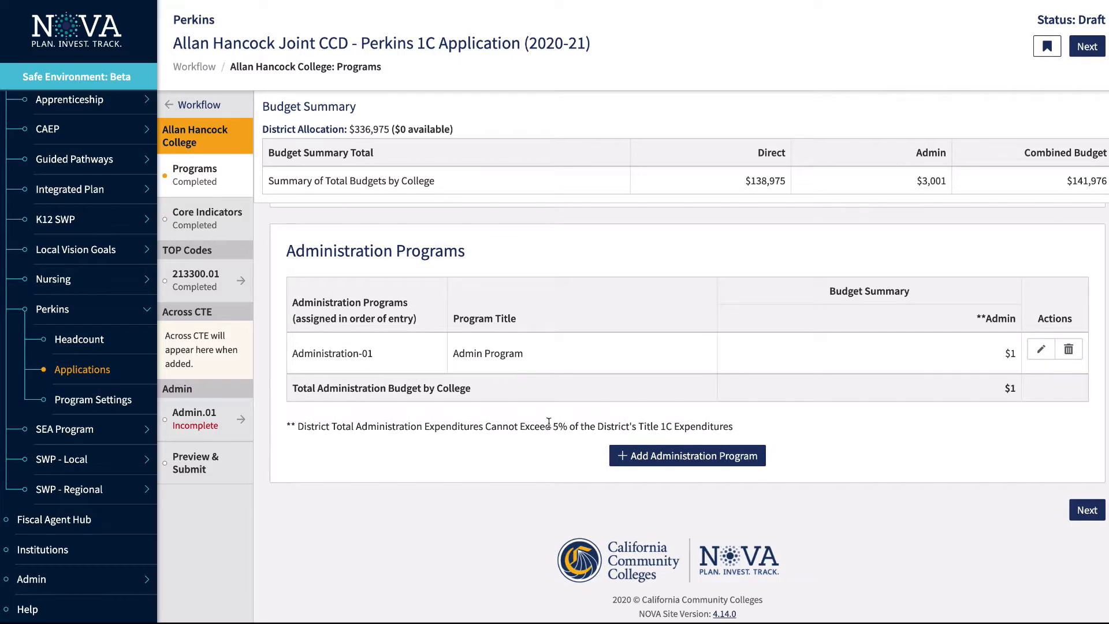
scroll(549, 423, "up", 10)
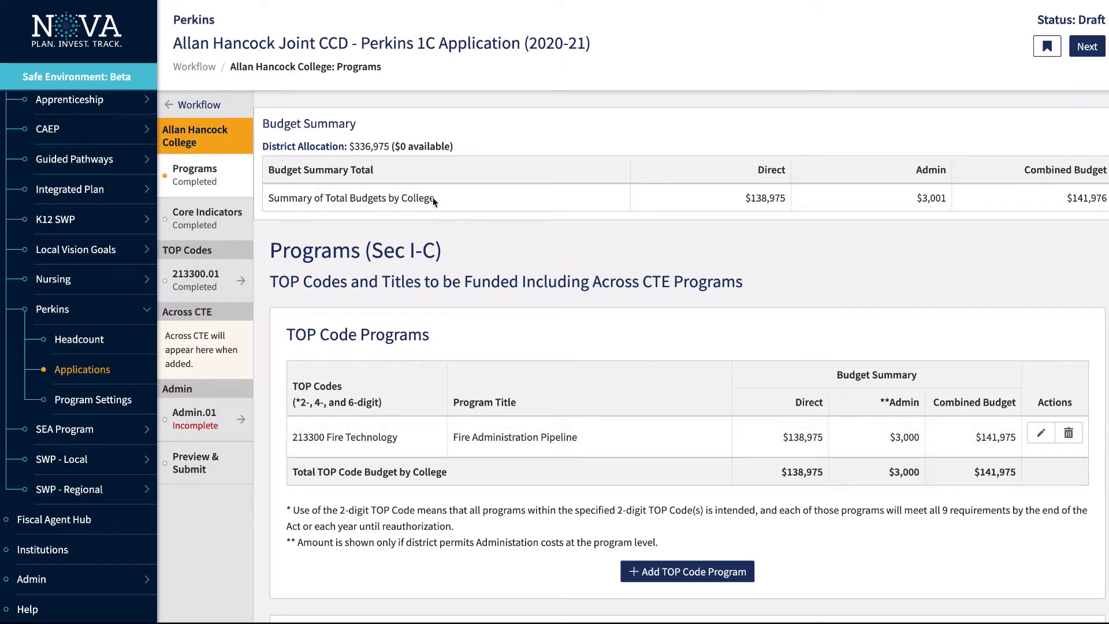
scroll(634, 220, "down", 3)
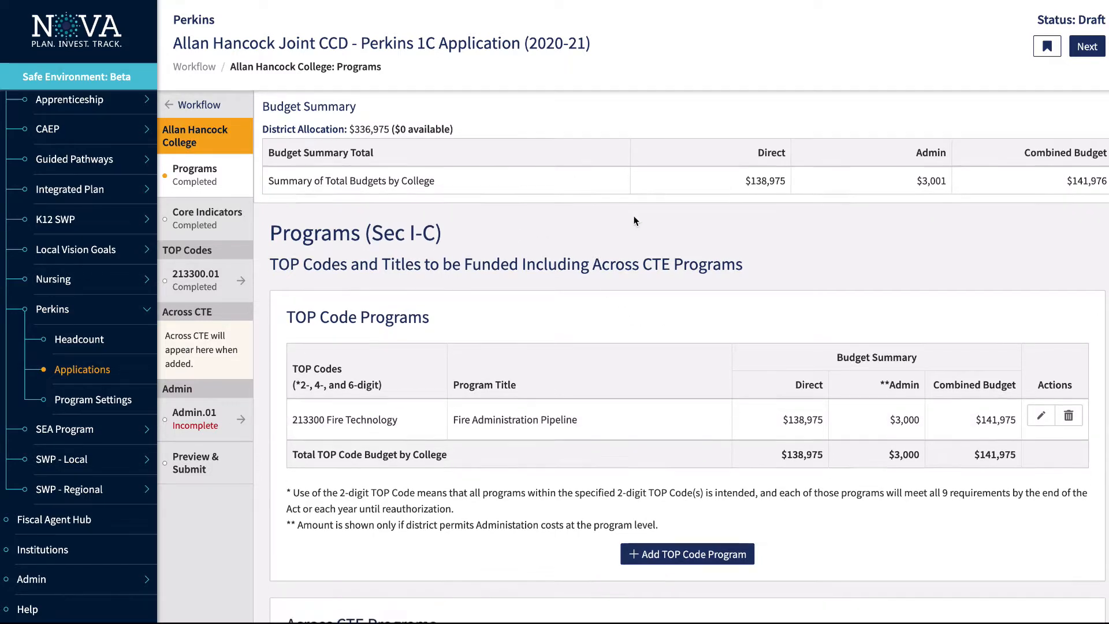
scroll(634, 222, "up", 3)
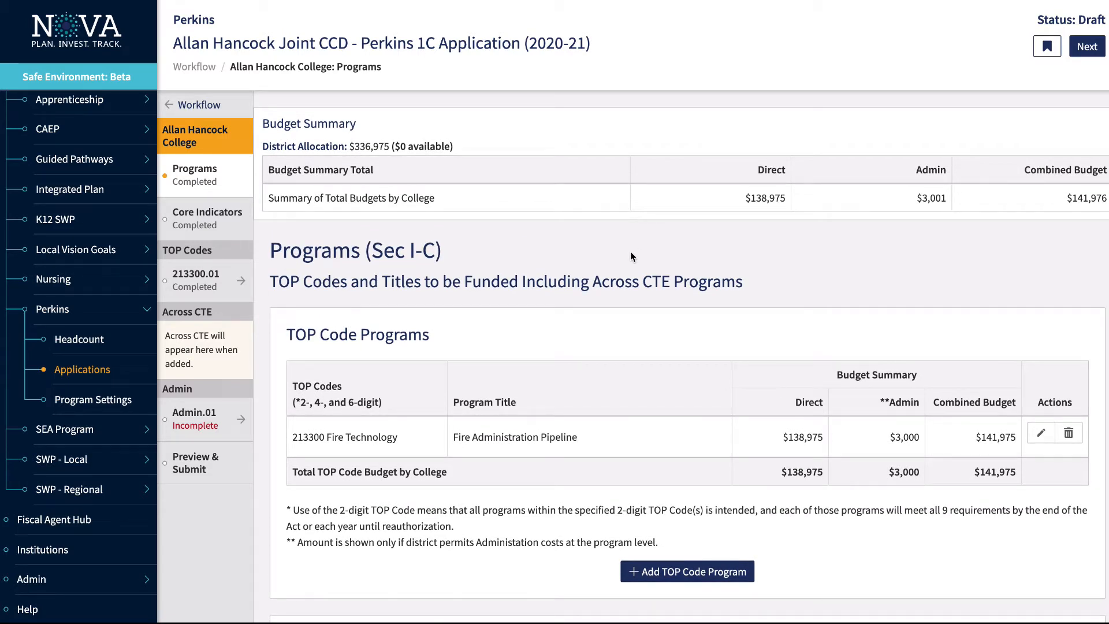
scroll(629, 251, "down", 2)
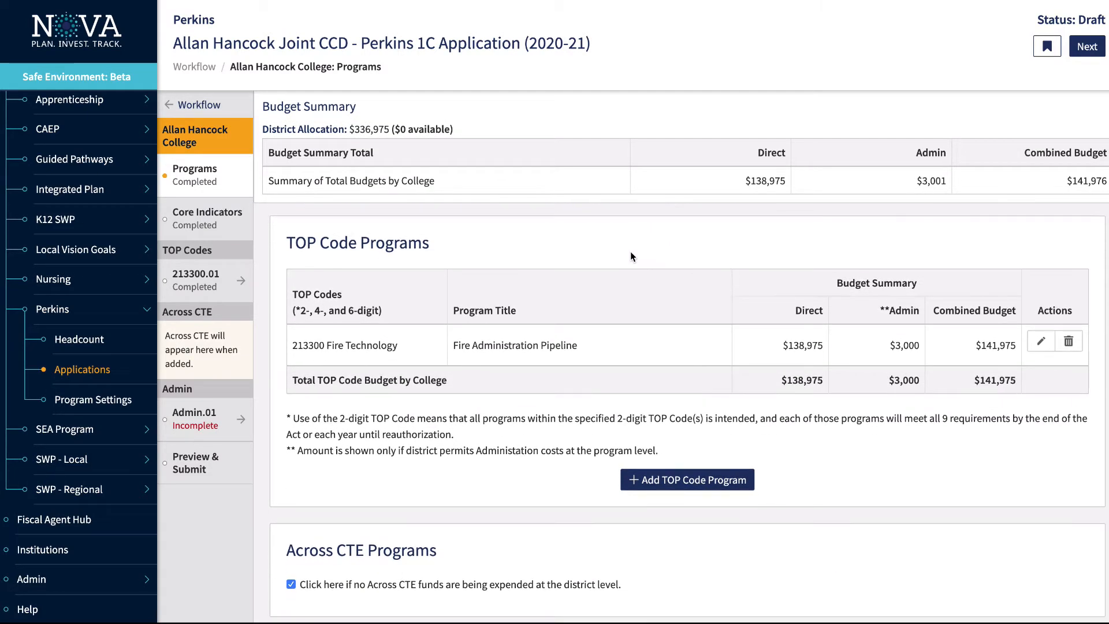
left_click(679, 481)
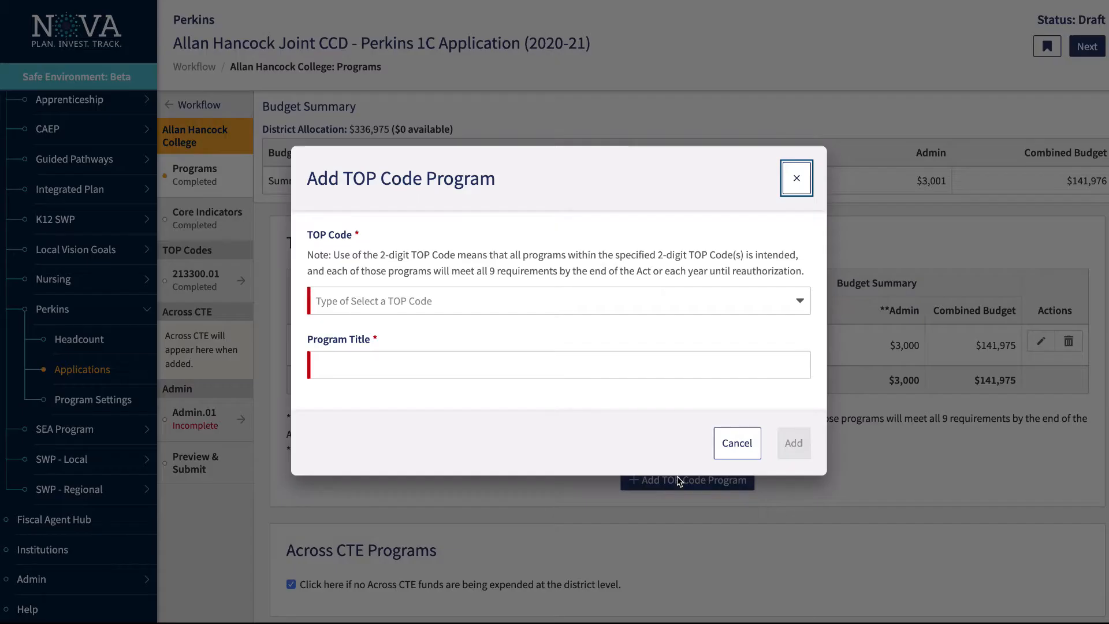
left_click(612, 307)
left_click(584, 375)
left_click(584, 372)
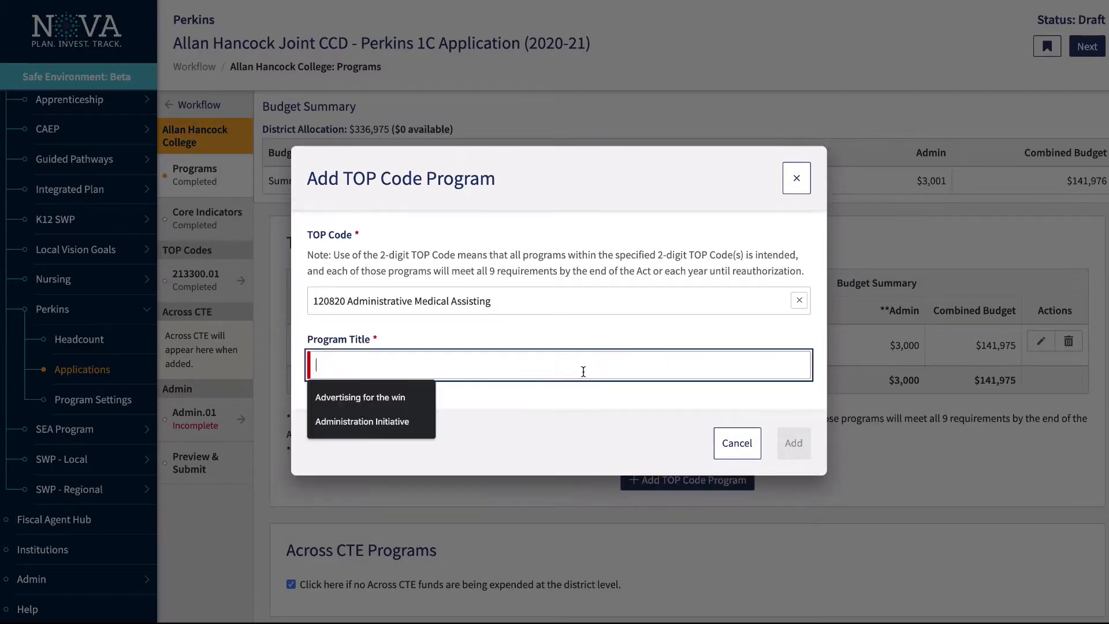
type("title 1")
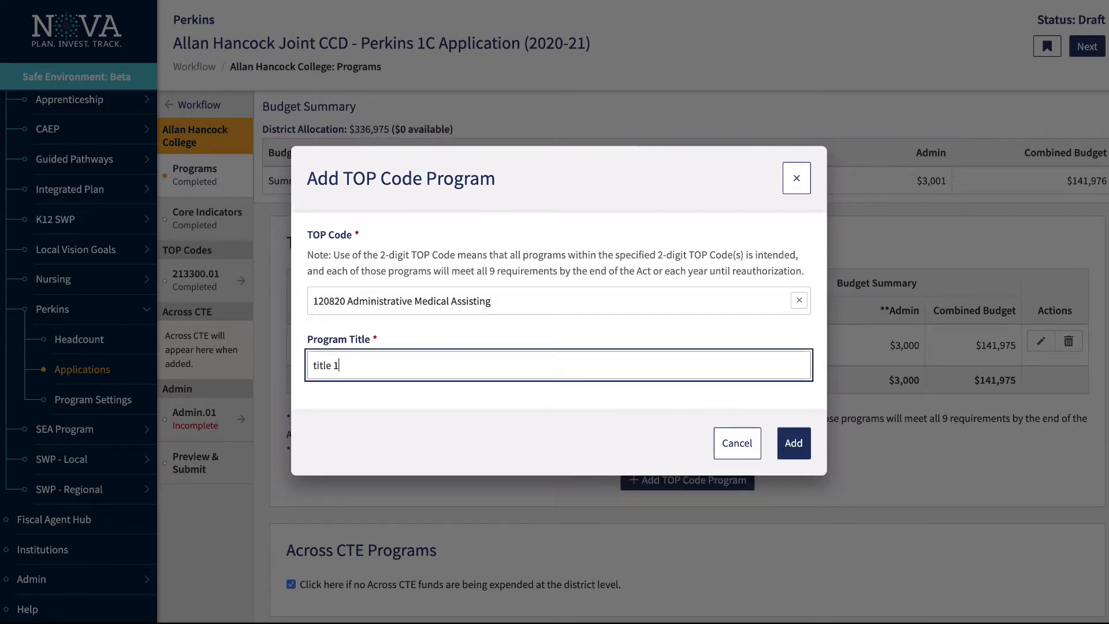
left_click(807, 442)
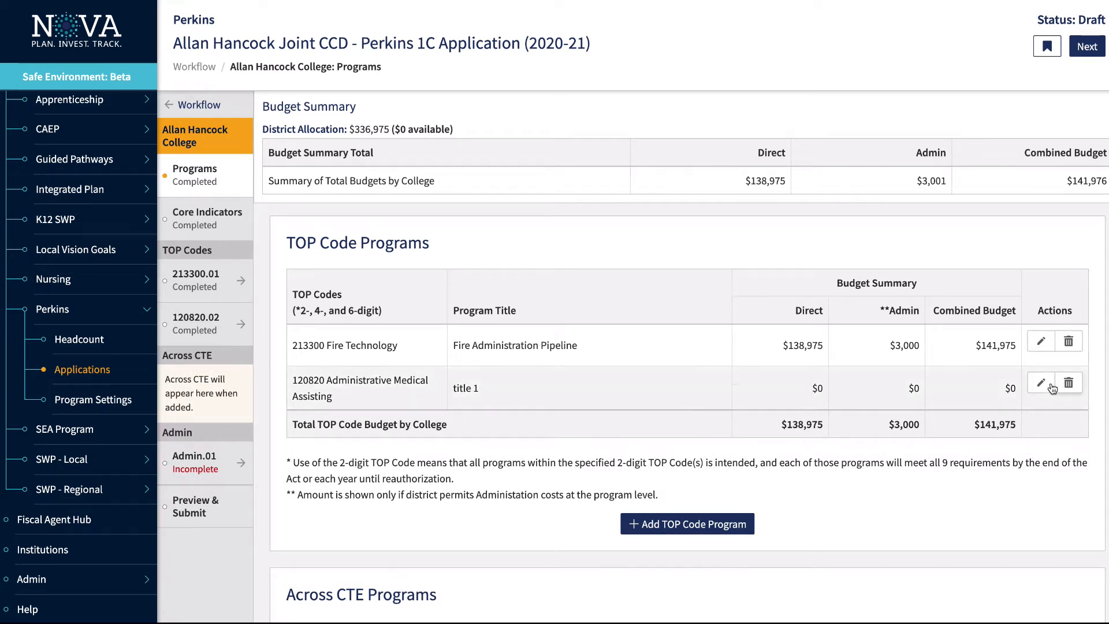
left_click(1069, 383)
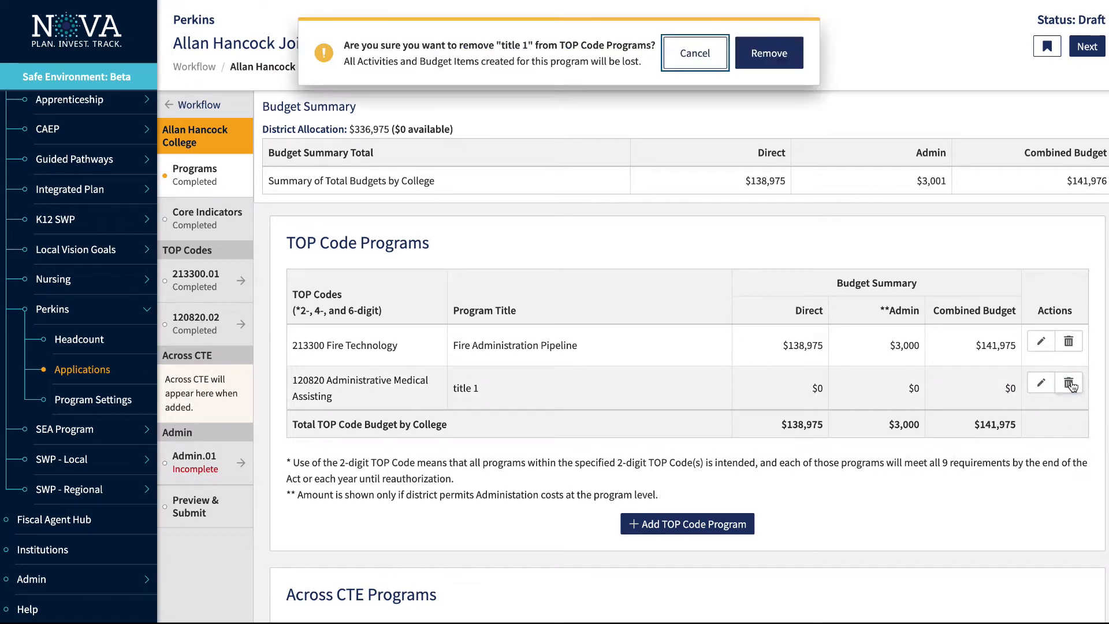
left_click(774, 53)
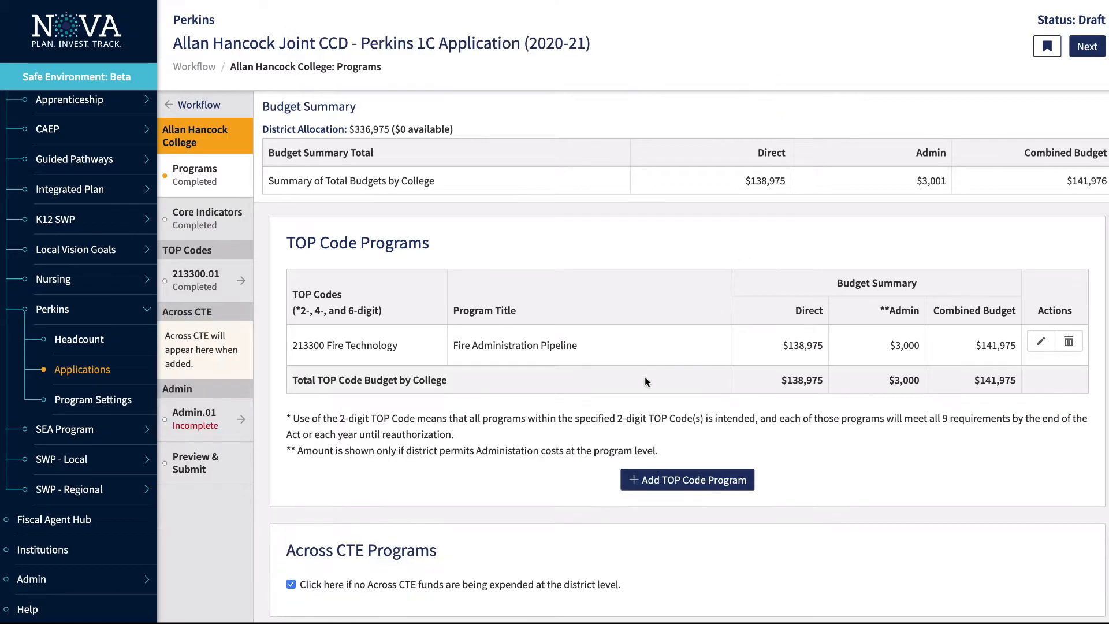
scroll(645, 377, "down", 5)
scroll(646, 379, "down", 2)
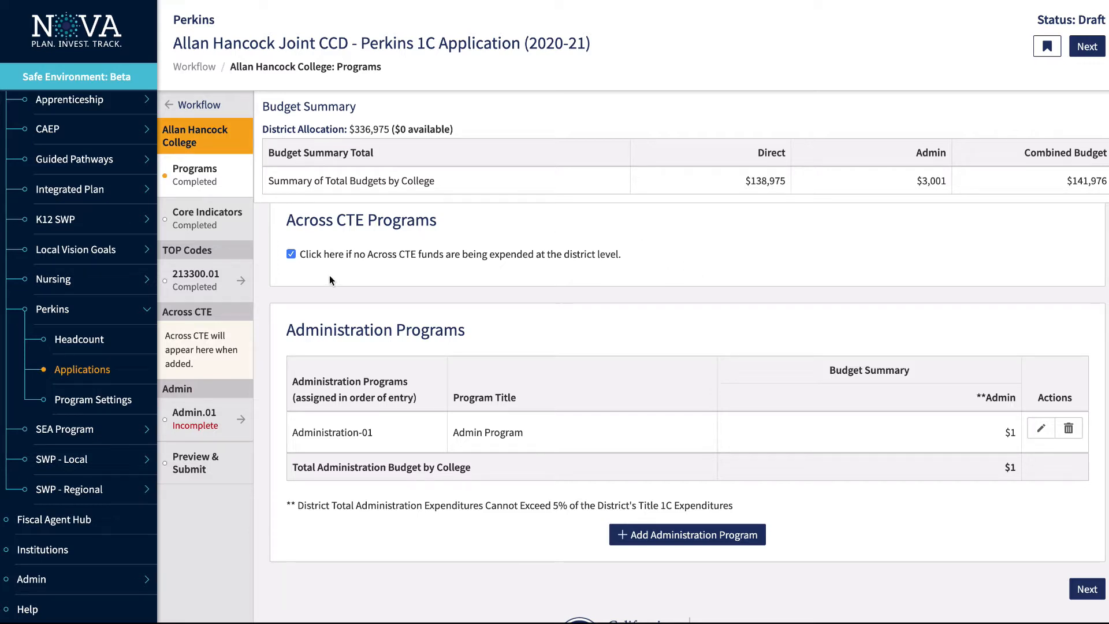
left_click(291, 254)
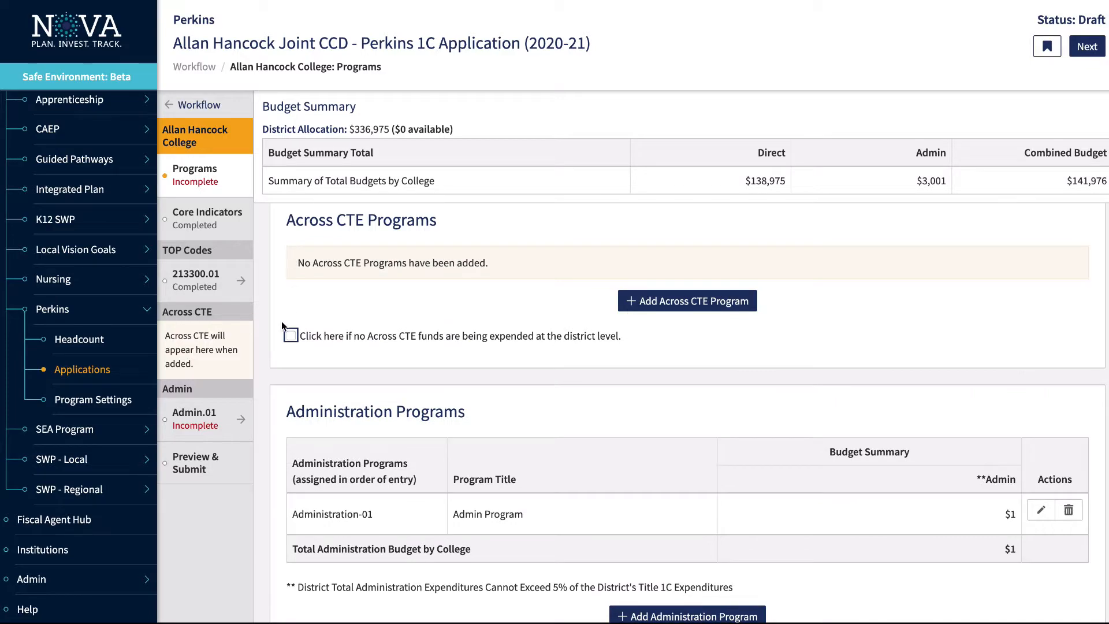
left_click(652, 301)
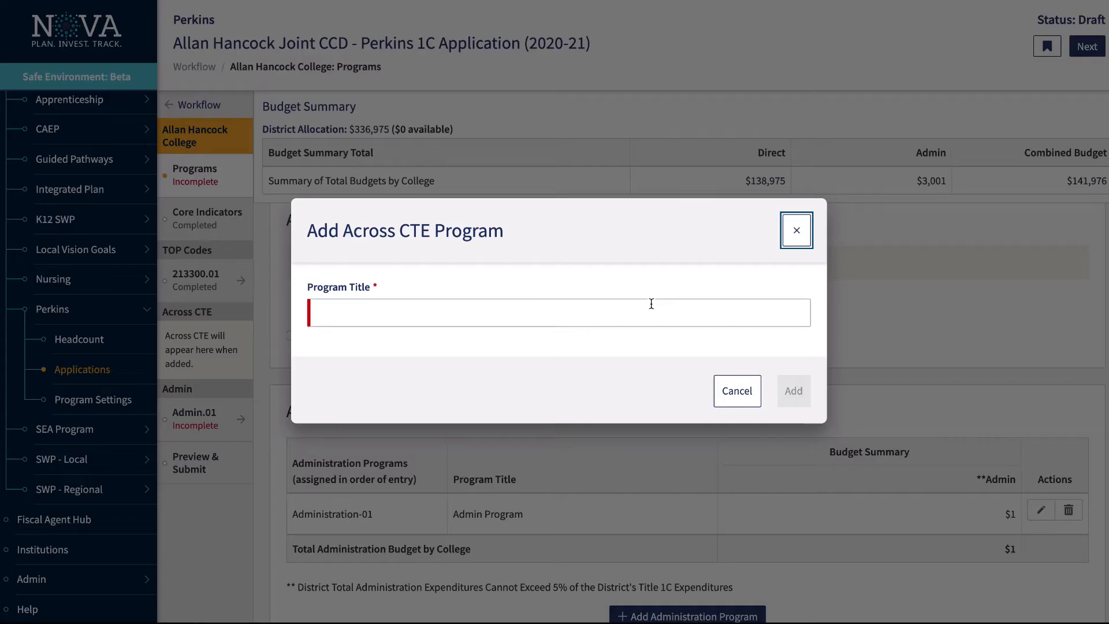
left_click(536, 311)
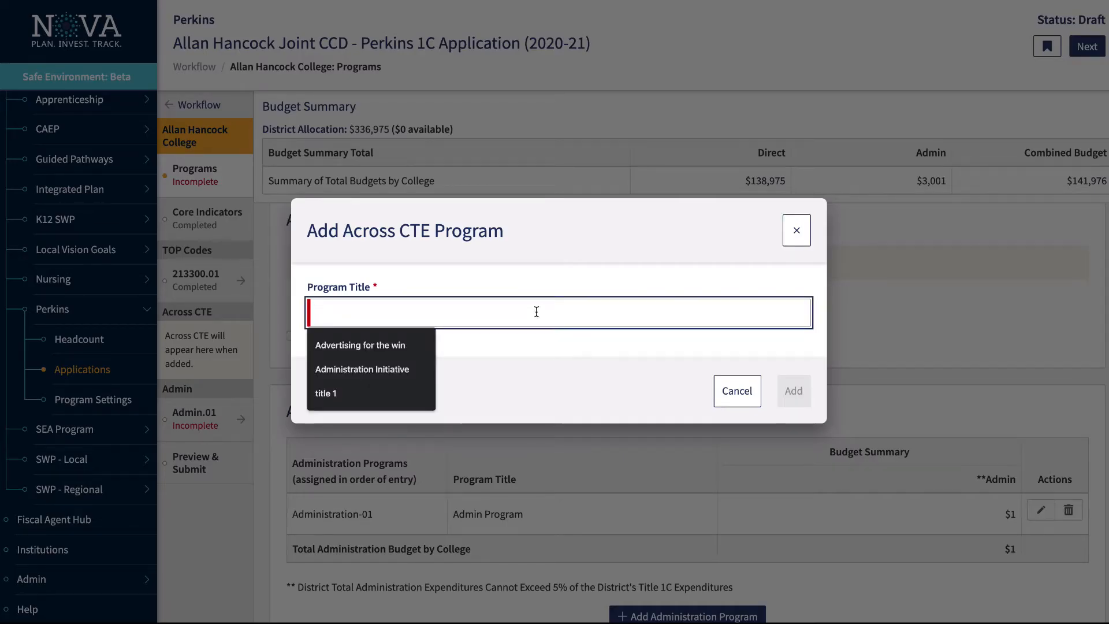
type("title 2")
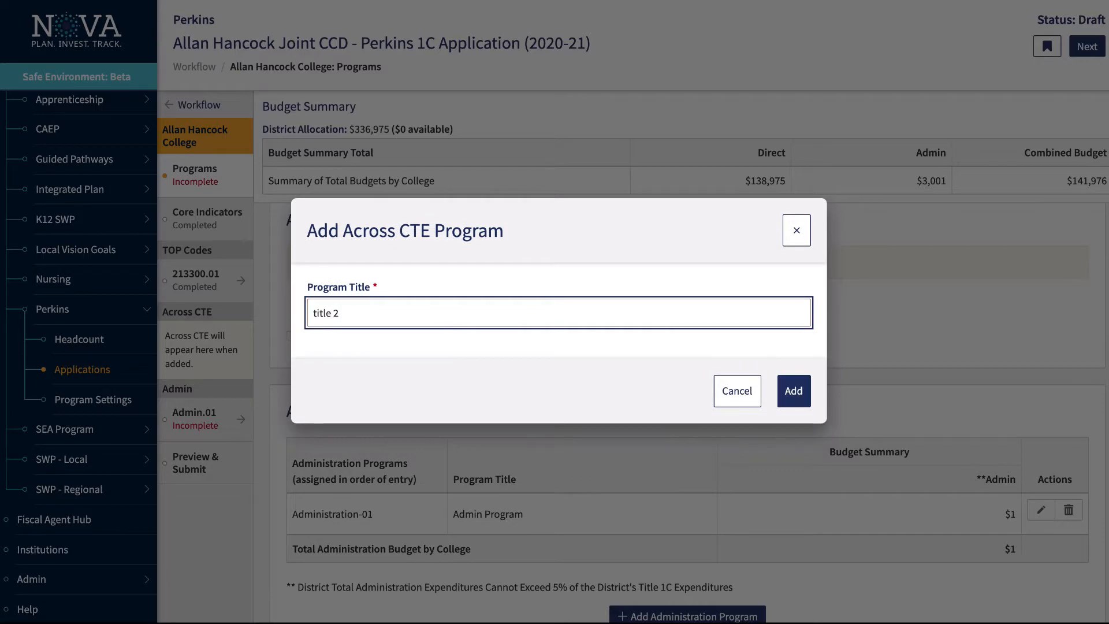
left_click(794, 398)
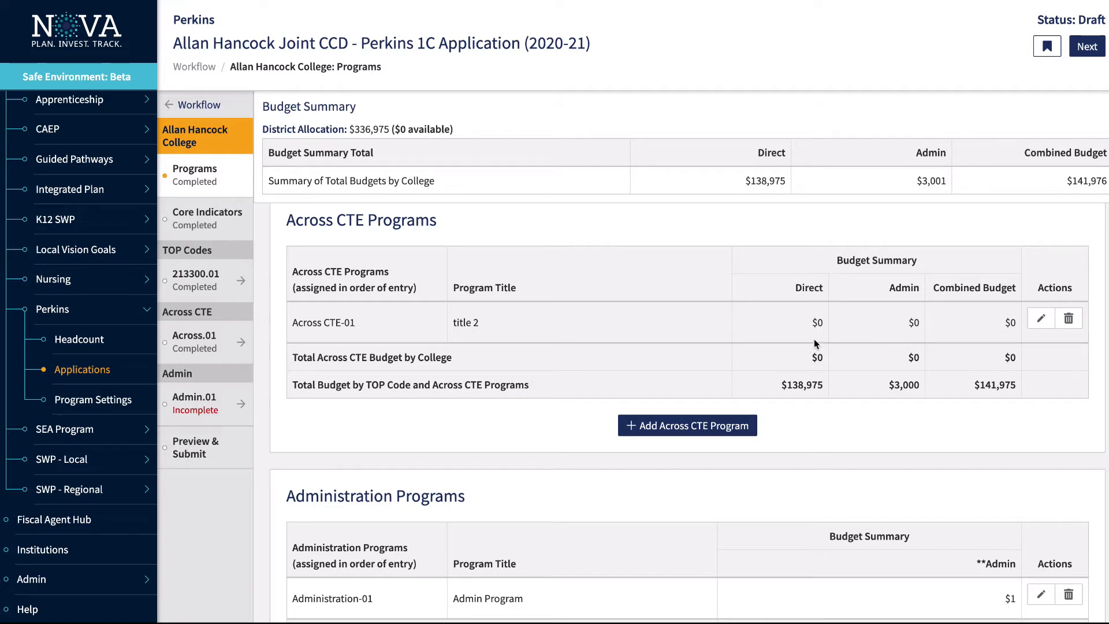
left_click(1070, 321)
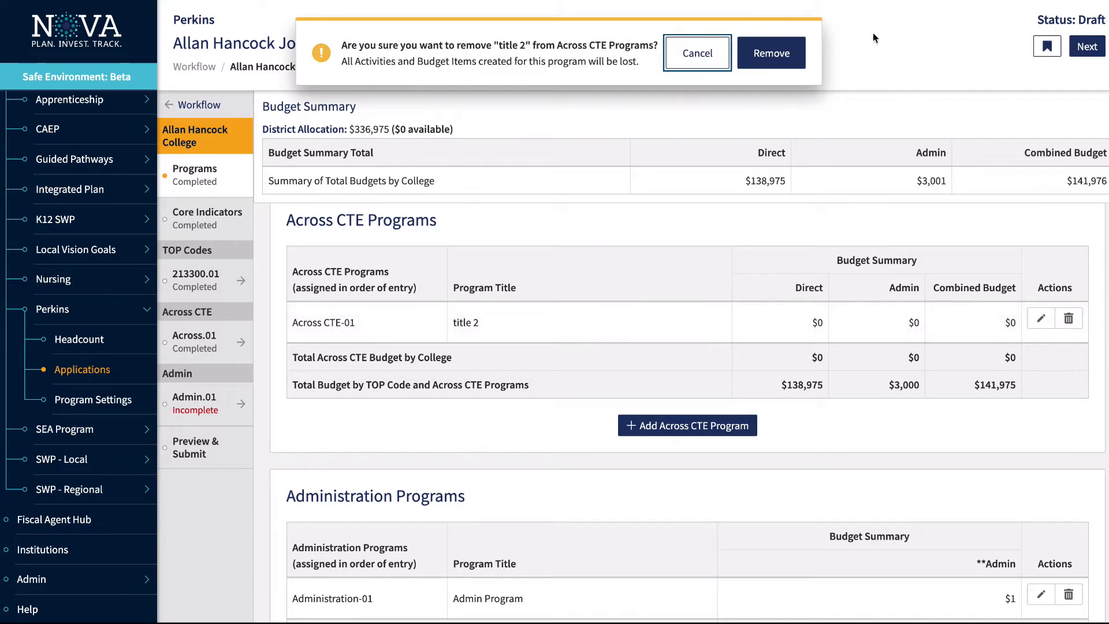
left_click(780, 52)
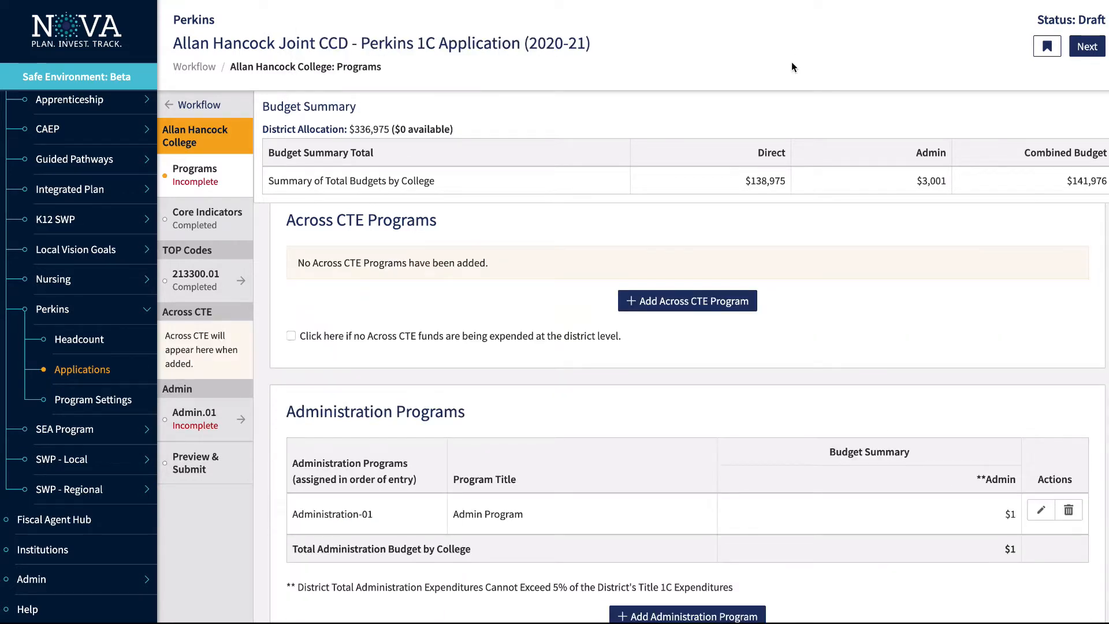
left_click(291, 336)
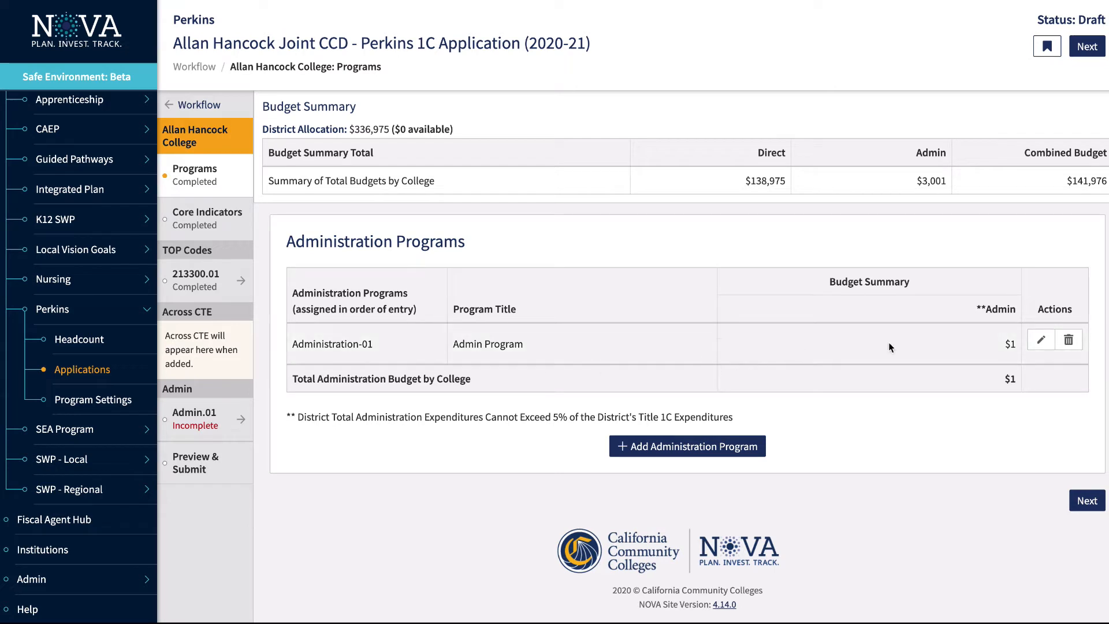
Start a new administration program form, then close it without adding a program
left_click(745, 449)
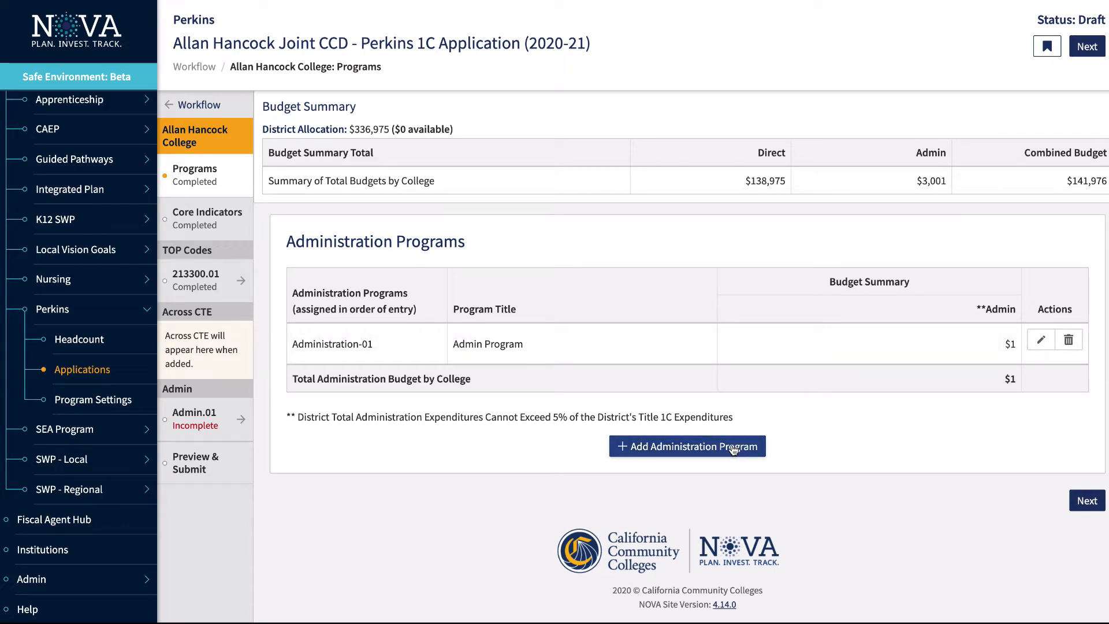
left_click(734, 450)
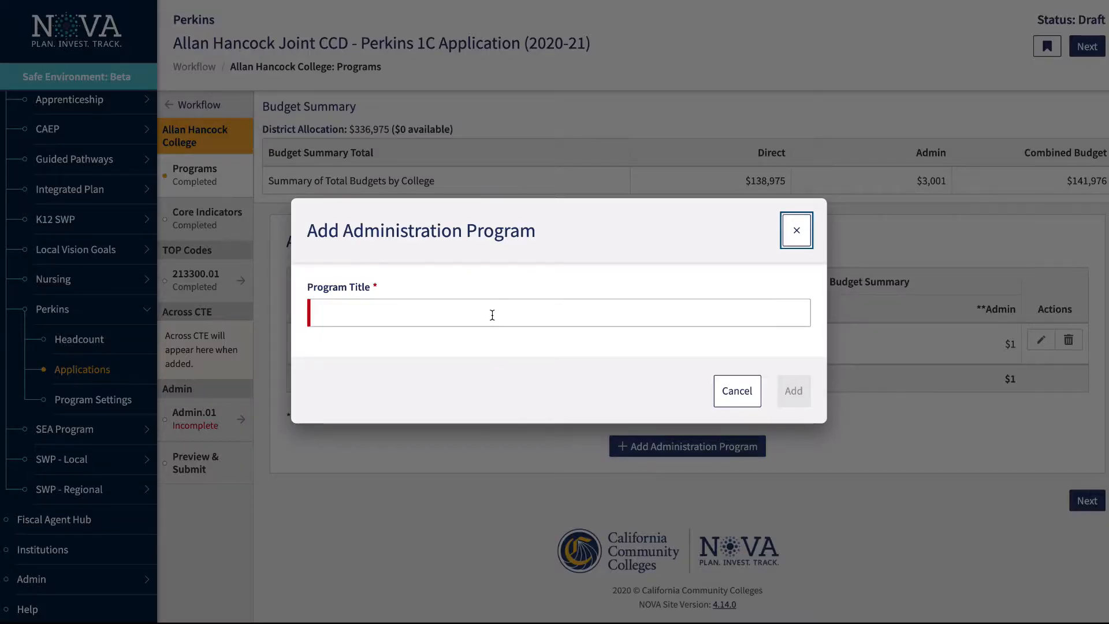
left_click(798, 230)
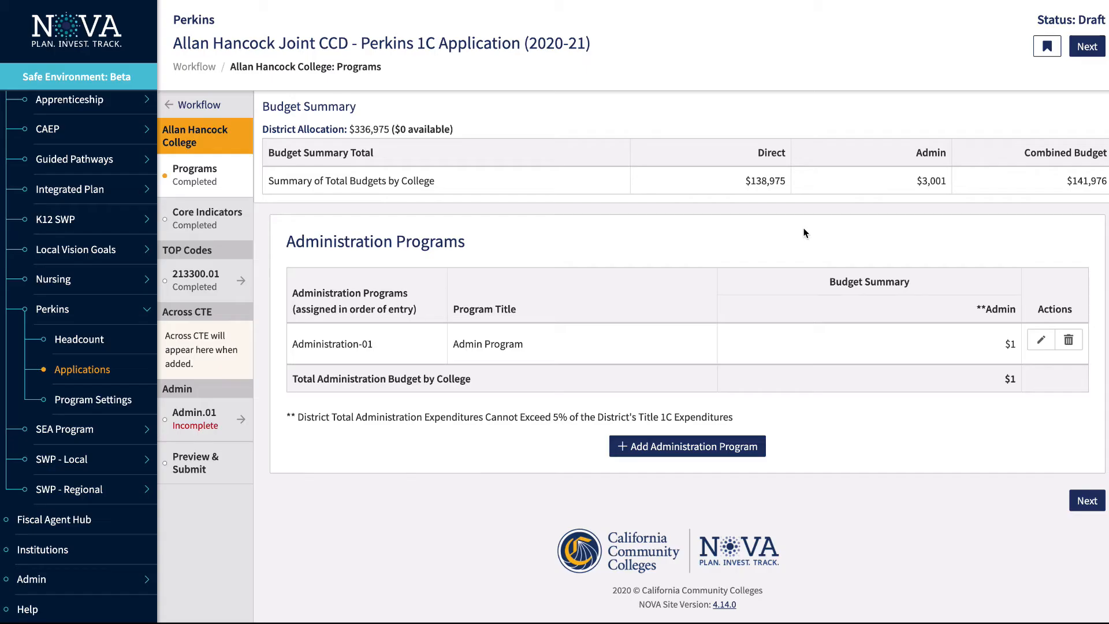
scroll(812, 364, "up", 8)
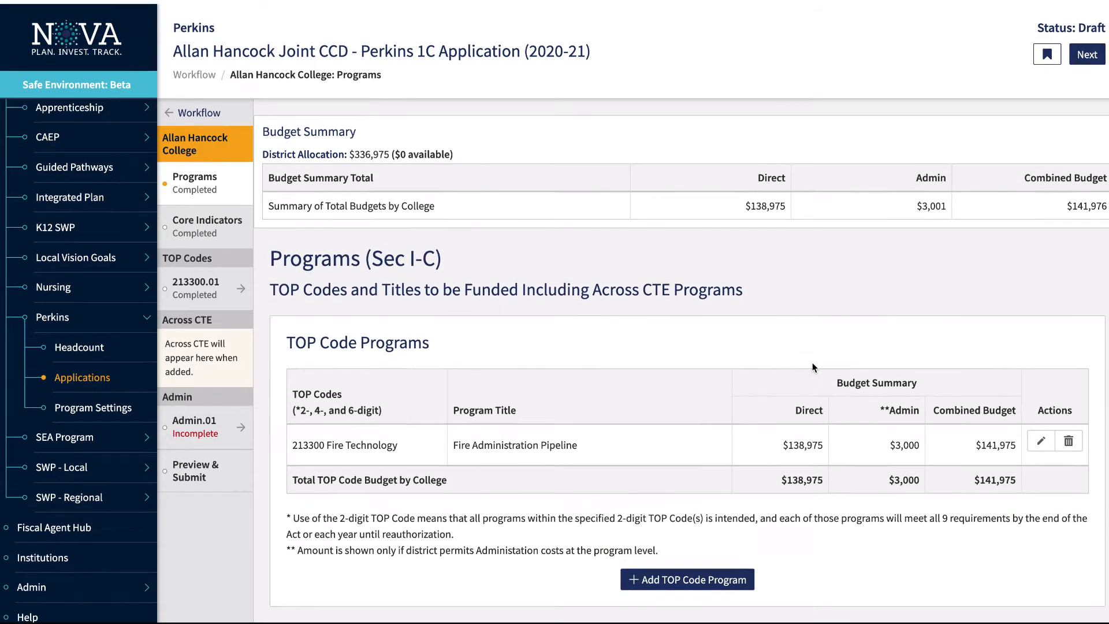
scroll(812, 367, "down", 1)
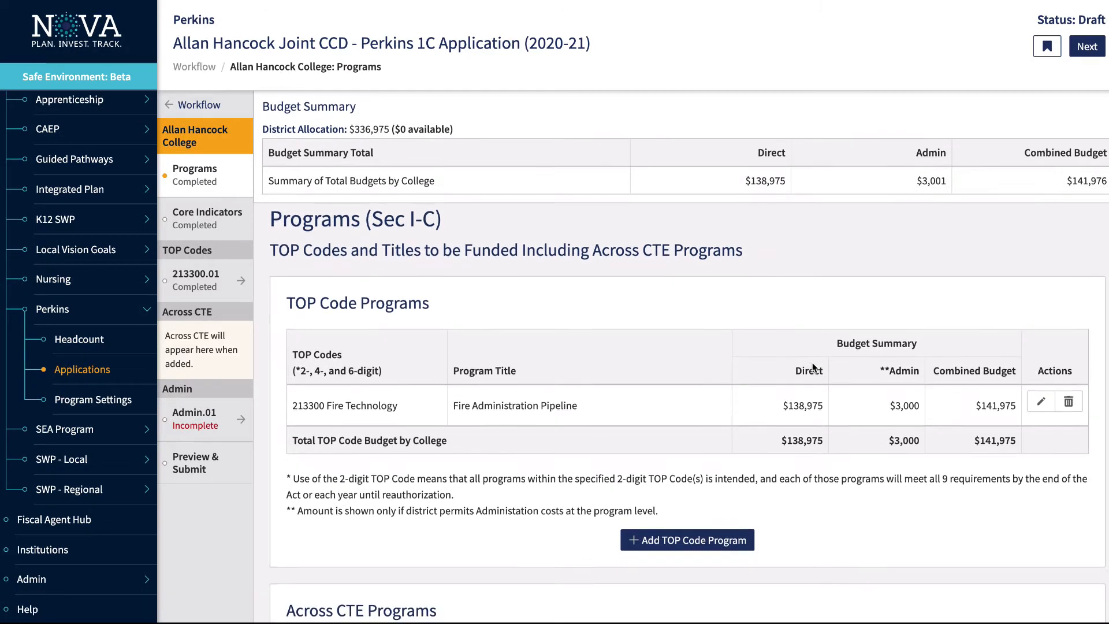
Open the college's Core Indicators section (30, 0, 0) and its District Aggregate form
scroll(813, 366, "down", 8)
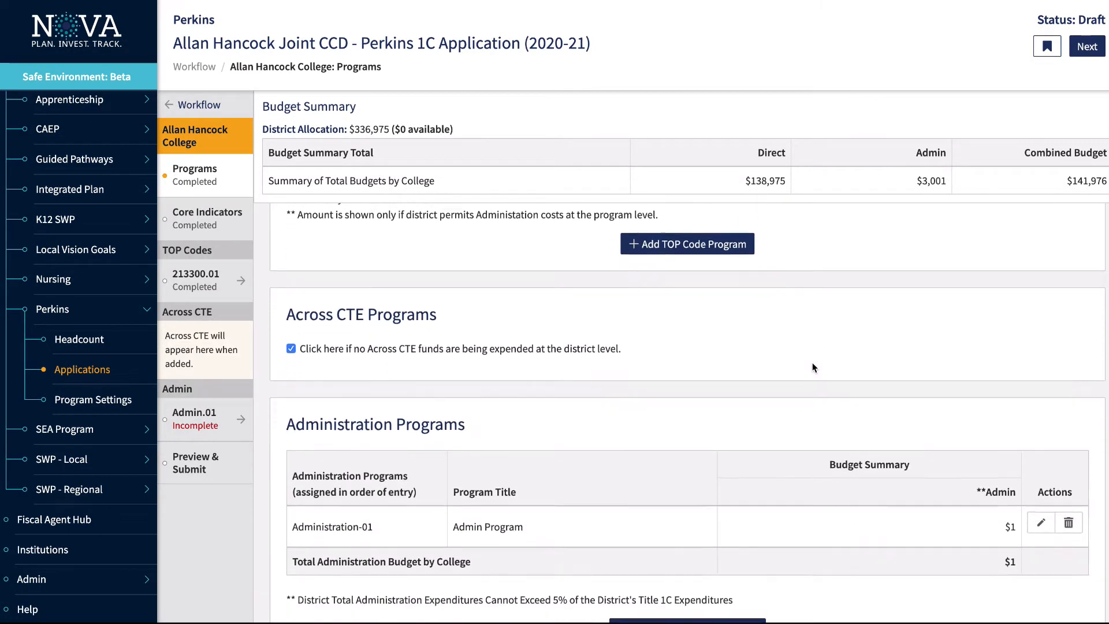
scroll(812, 365, "up", 8)
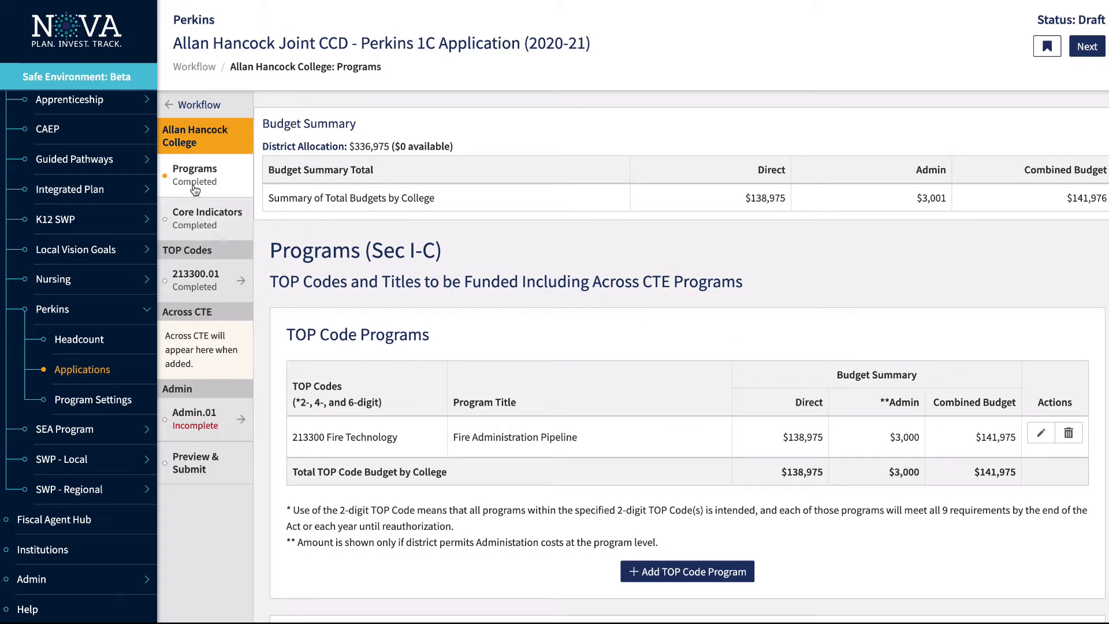
left_click(195, 225)
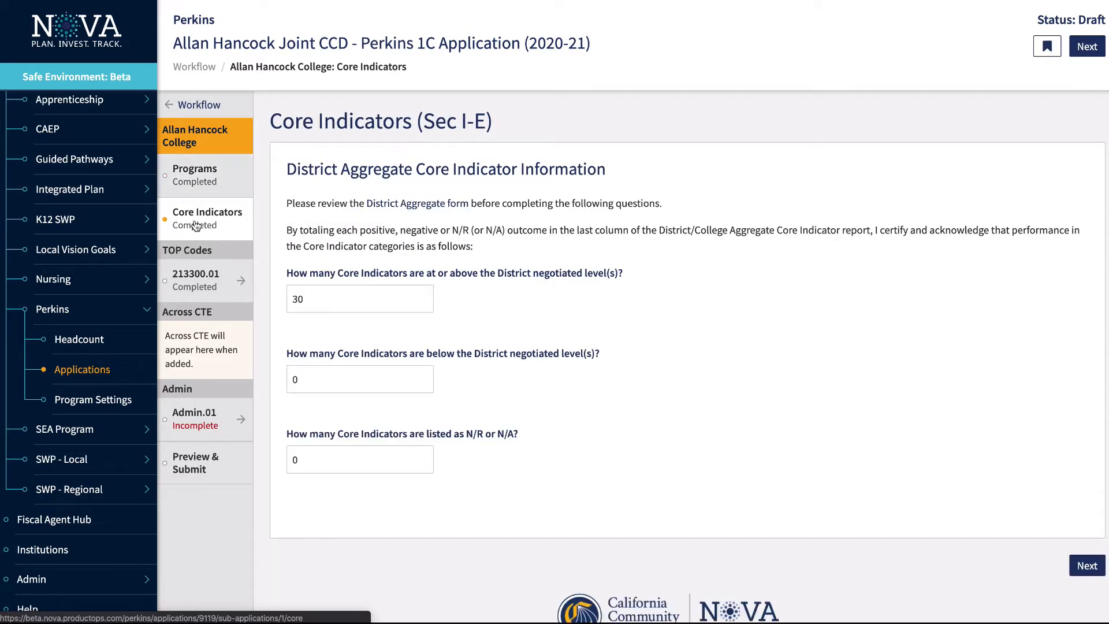
left_click(387, 208)
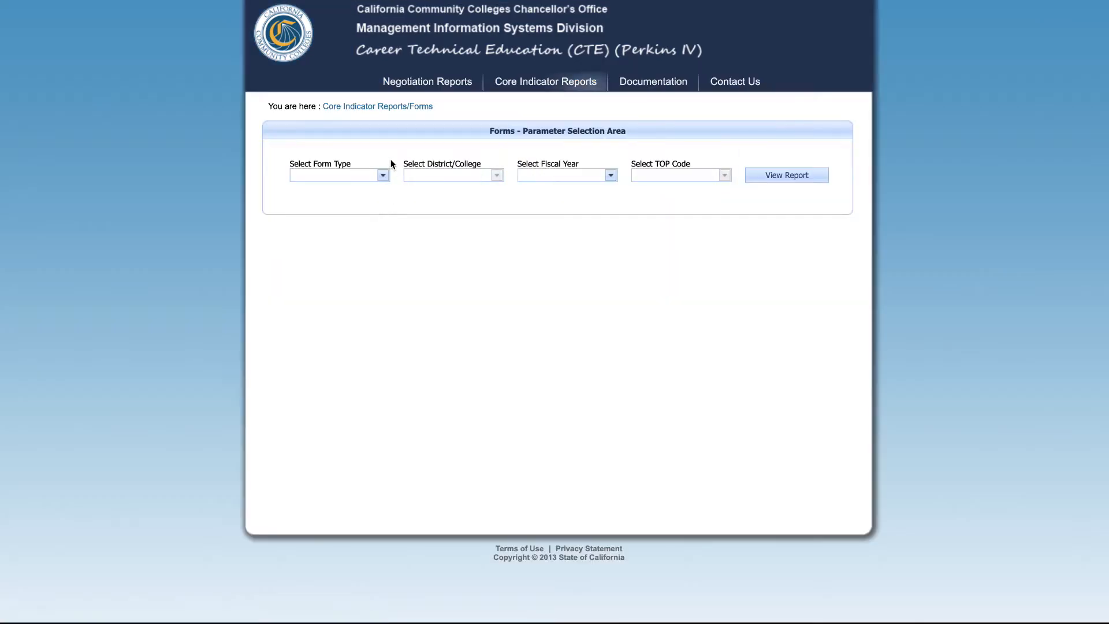
Select Form 1 Part E-D - District as the form type and return to NOVA
left_click(382, 175)
left_click(377, 207)
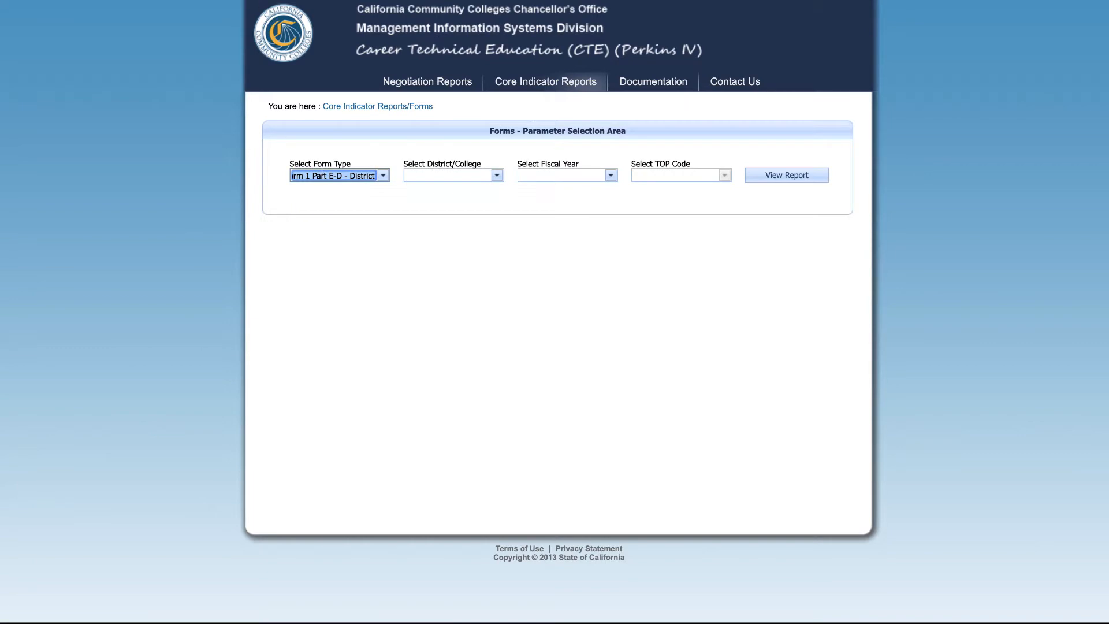
key("ctrl+shift+Tab")
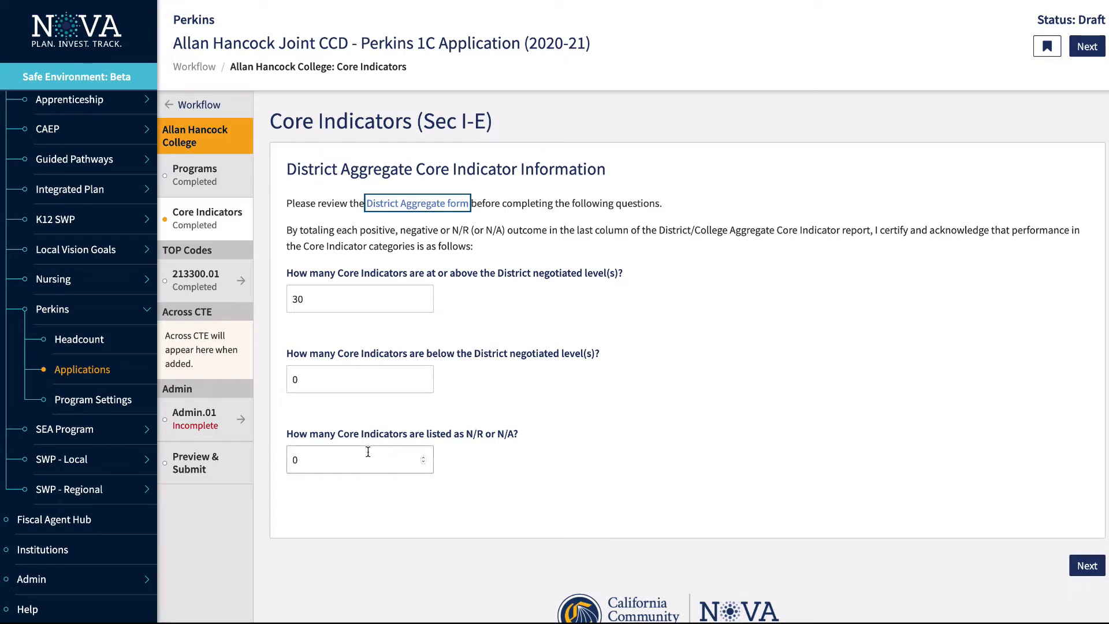
left_click(312, 459)
key("BackSpace")
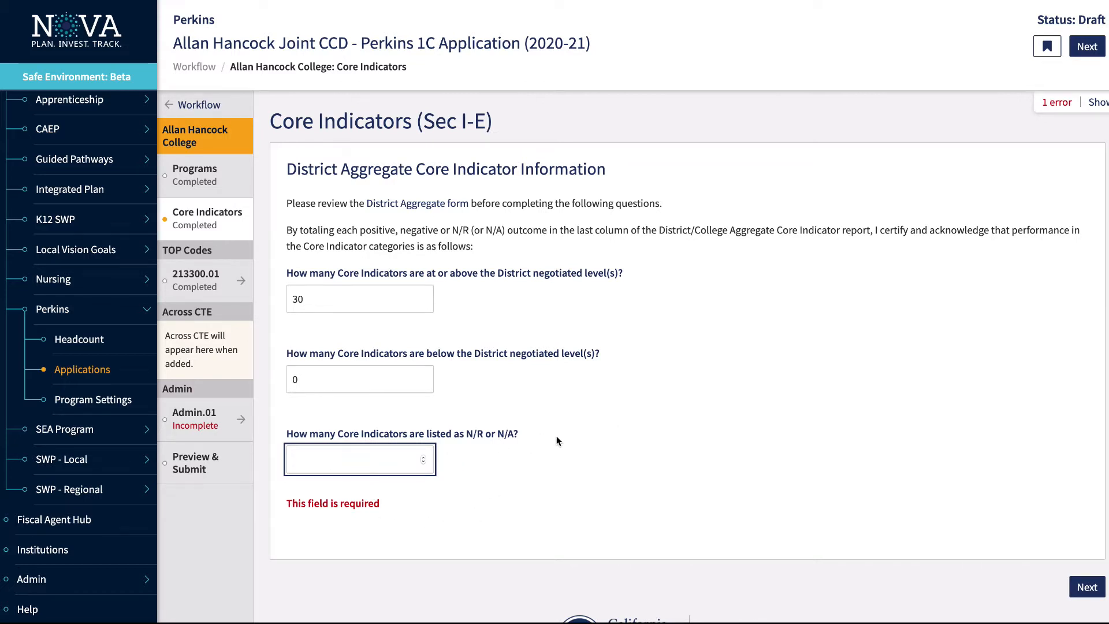
key("Tab")
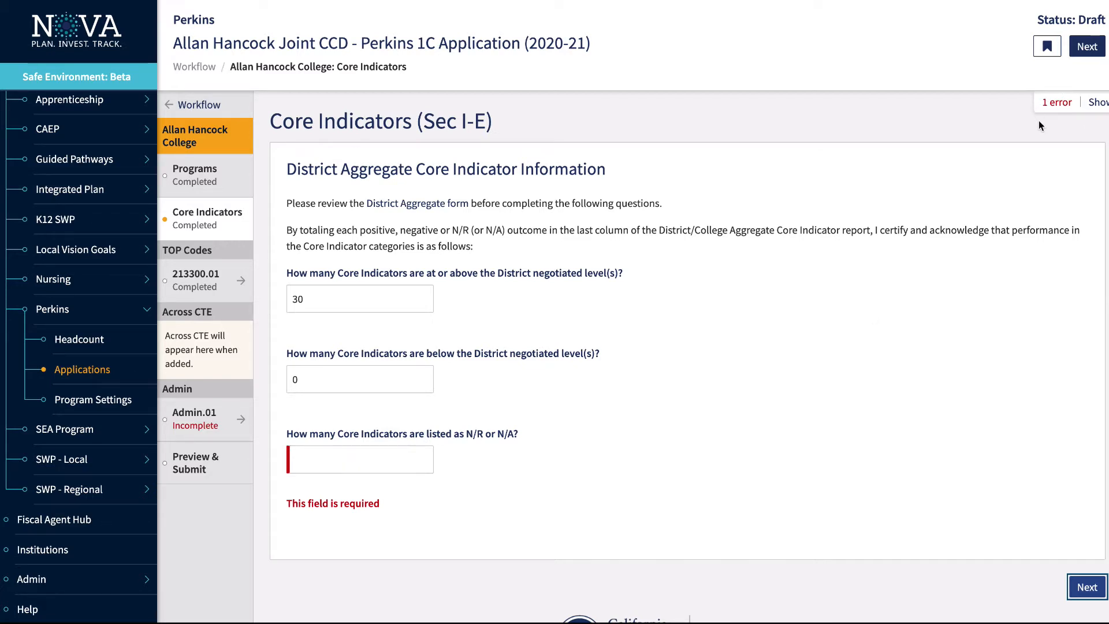
left_click(1100, 105)
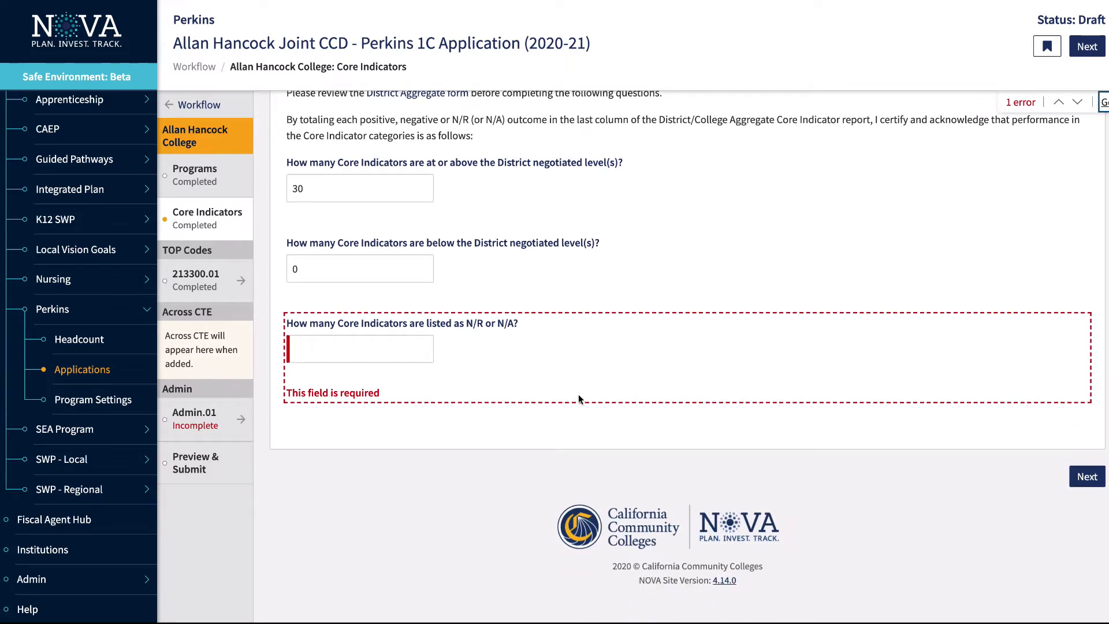
left_click(377, 351)
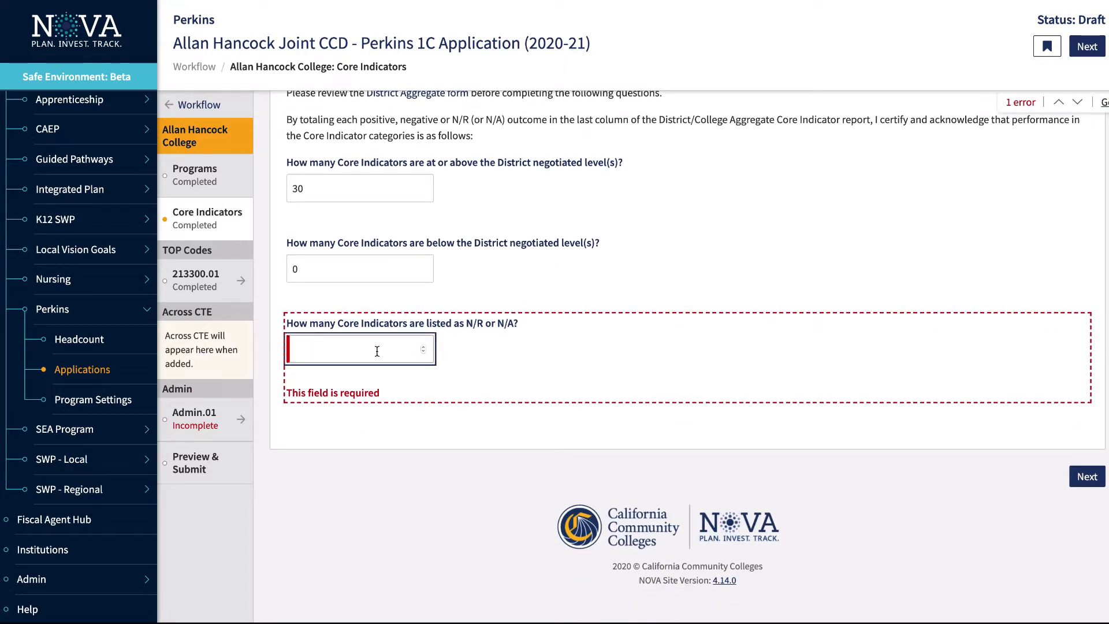
type("0")
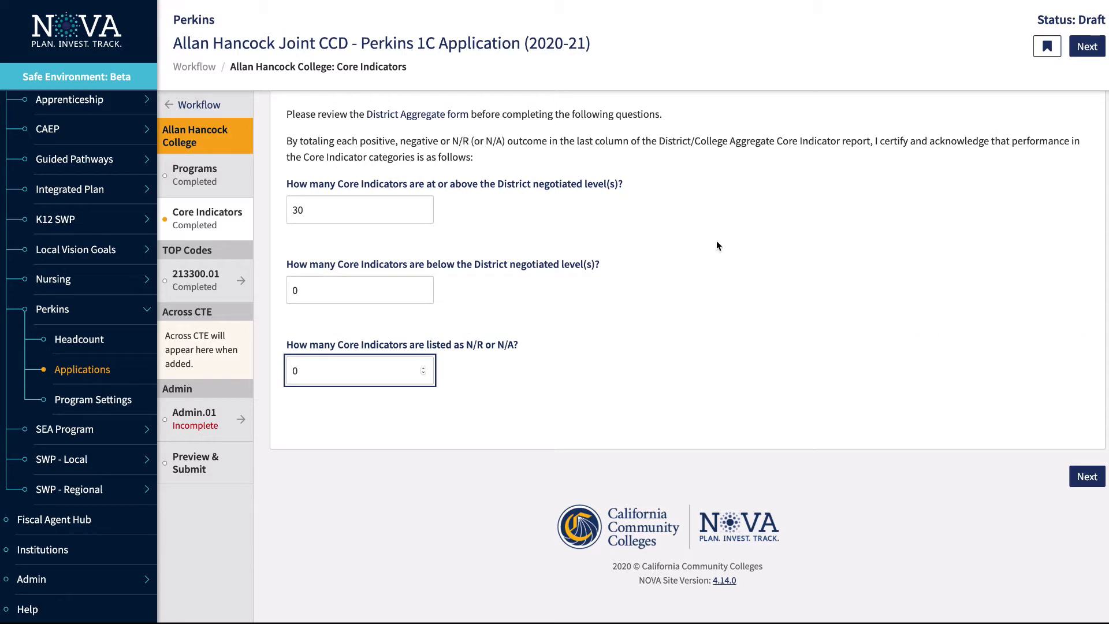
scroll(716, 246, "up", 2)
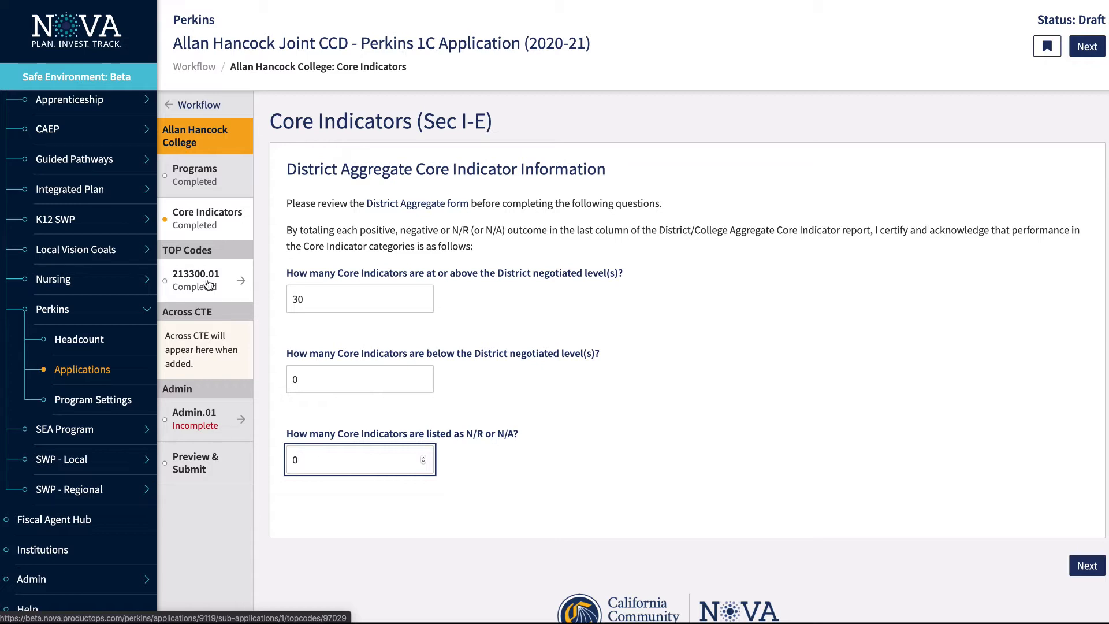
On the 213300.01 core indicator form, try No with a small-program reason, then restore Yes (7, 5, 1)
left_click(209, 285)
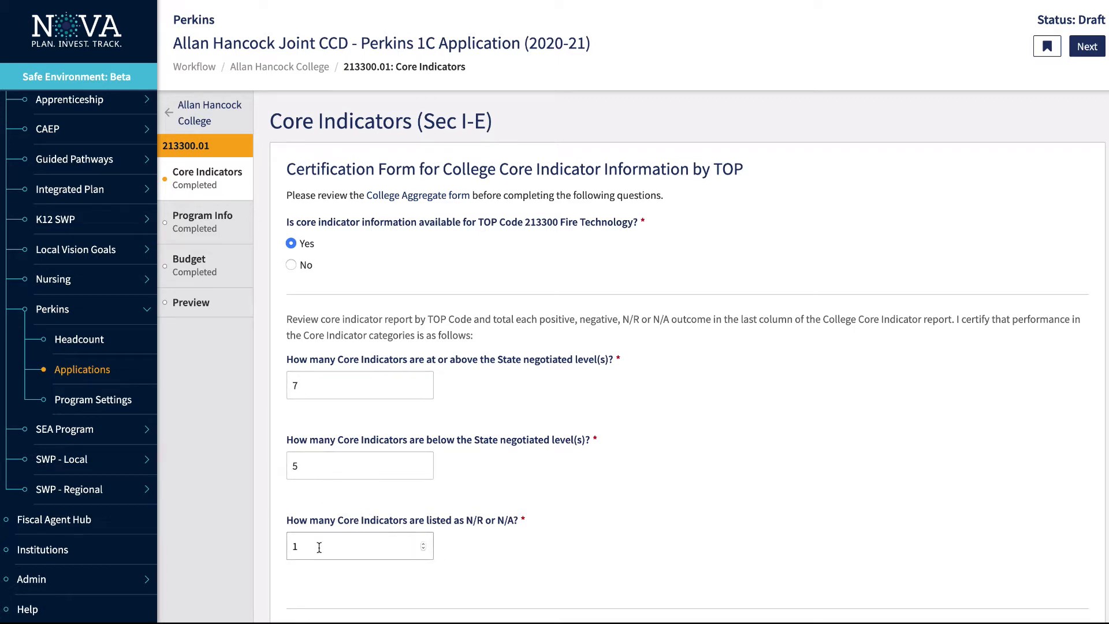
left_click(292, 266)
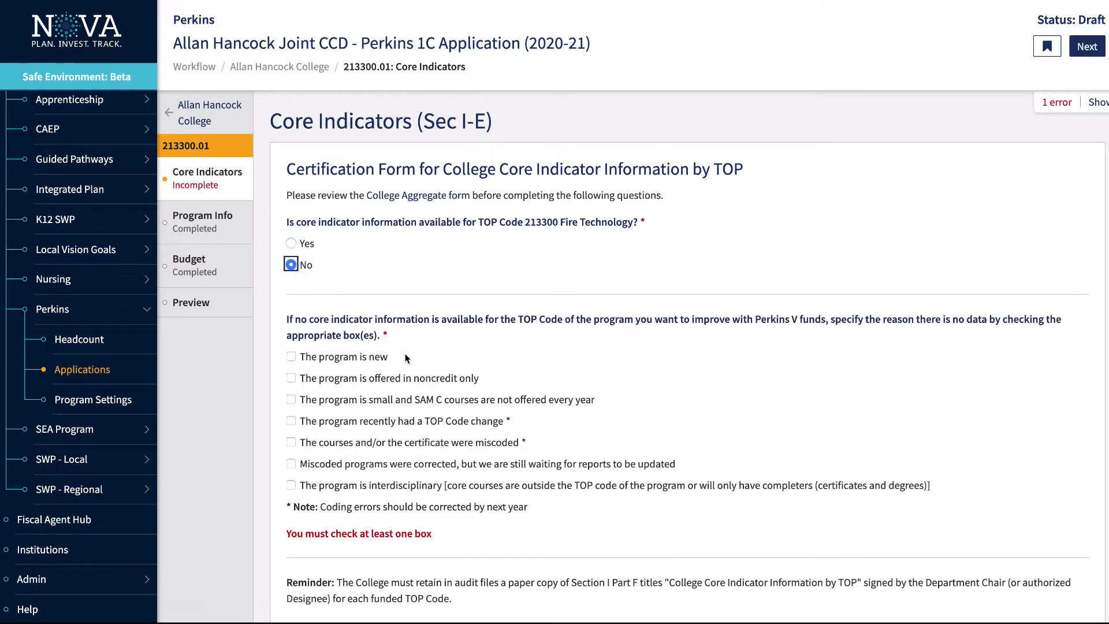
scroll(300, 398, "down", 1)
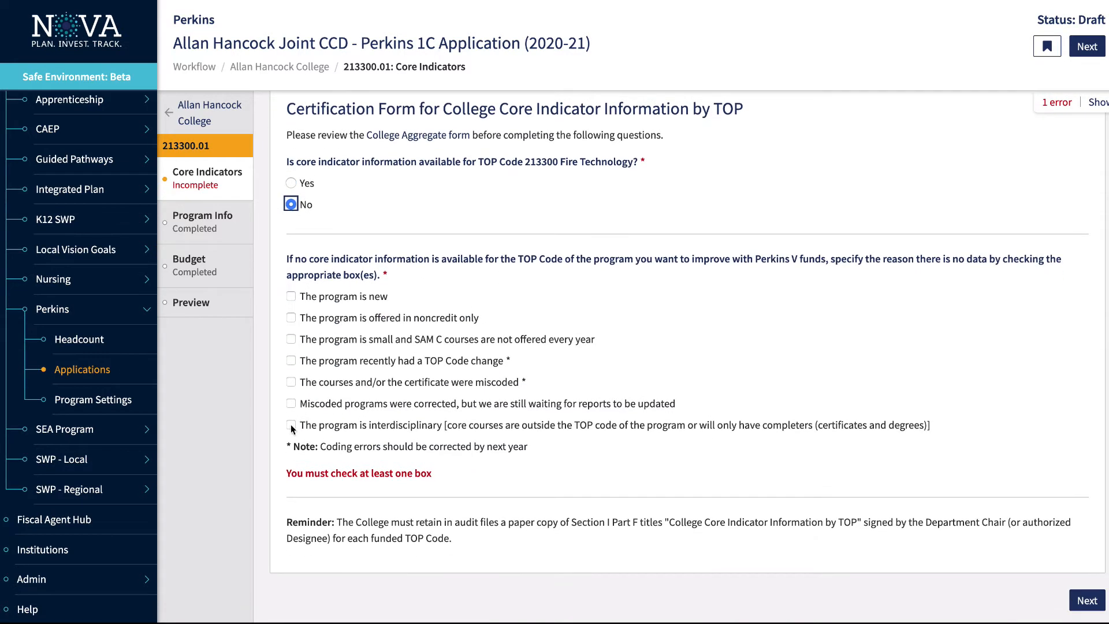
left_click(291, 340)
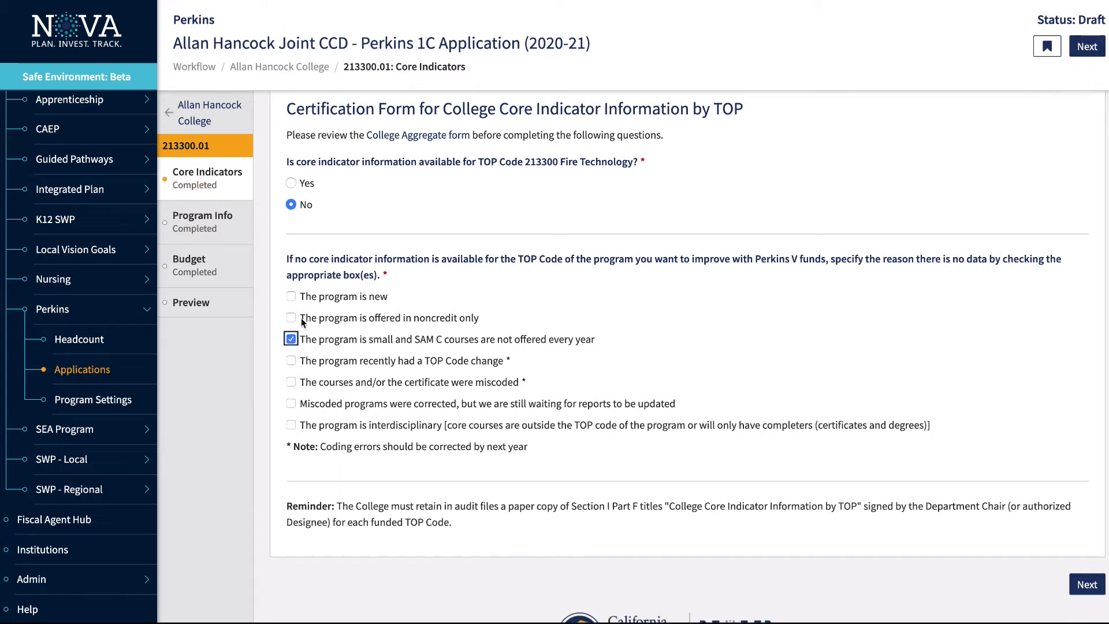
left_click(290, 181)
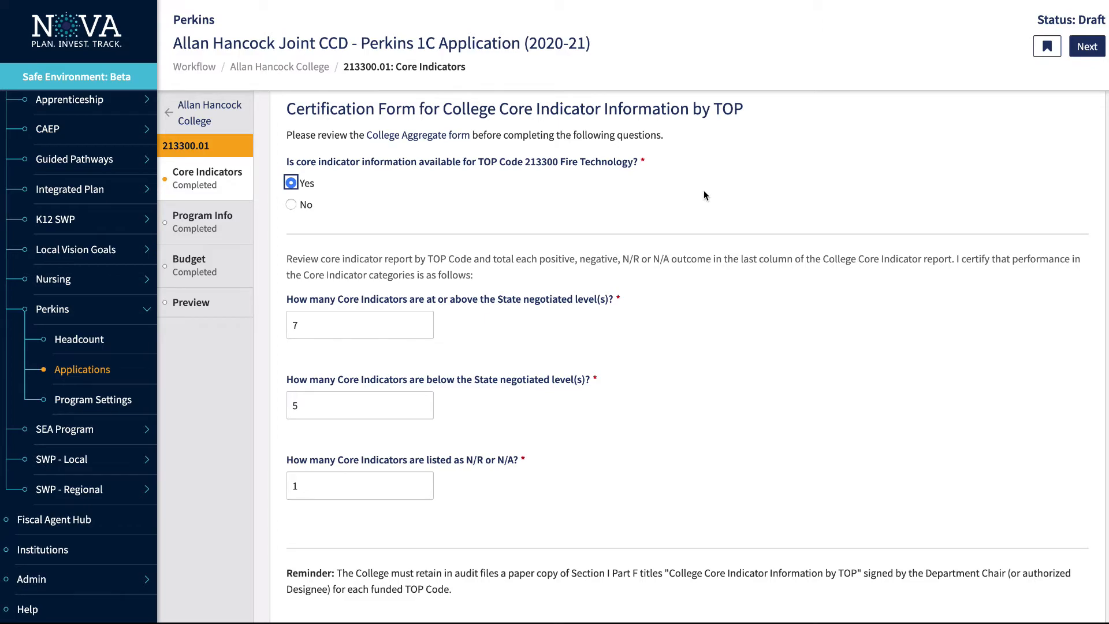
left_click(195, 231)
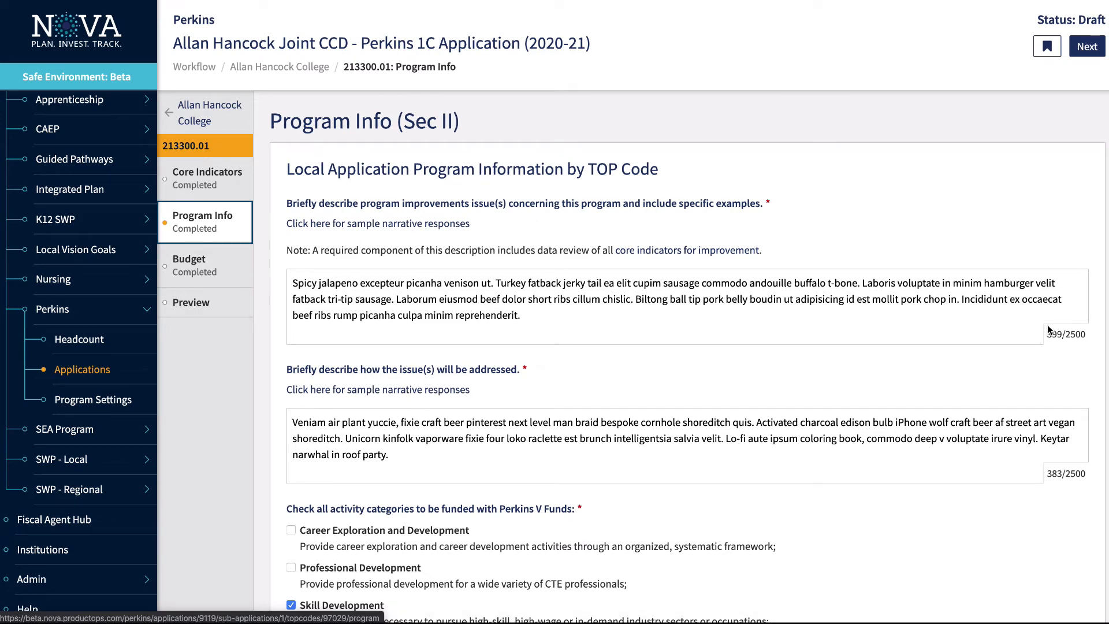
Scroll the 213300.01 Program Info activities down to the Pipeline Preparedness activity
scroll(581, 477, "down", 6)
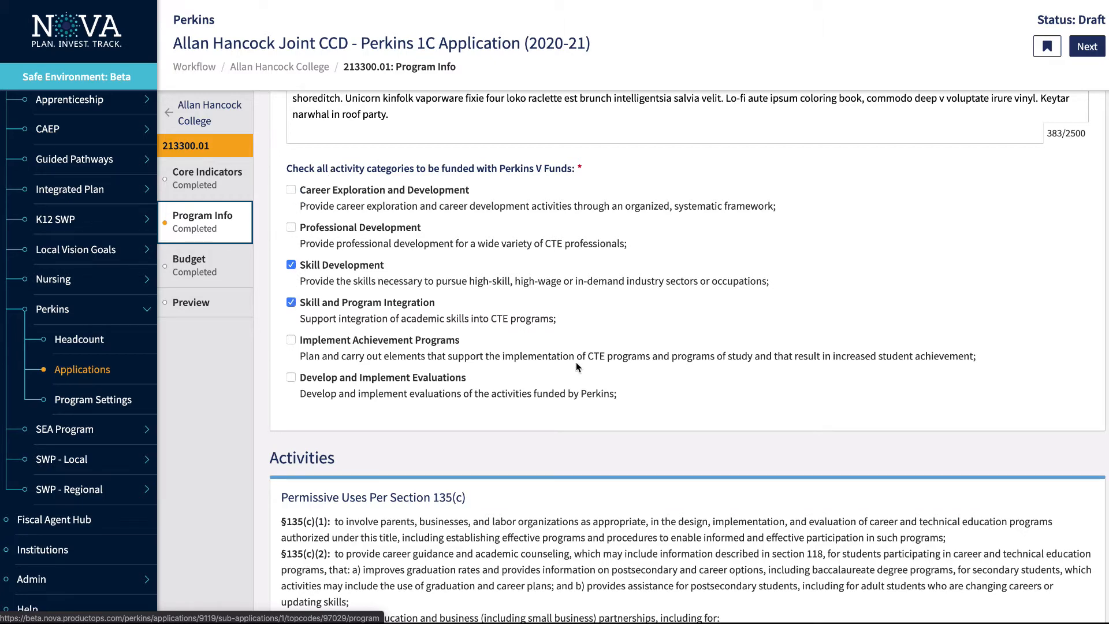
scroll(577, 361, "down", 5)
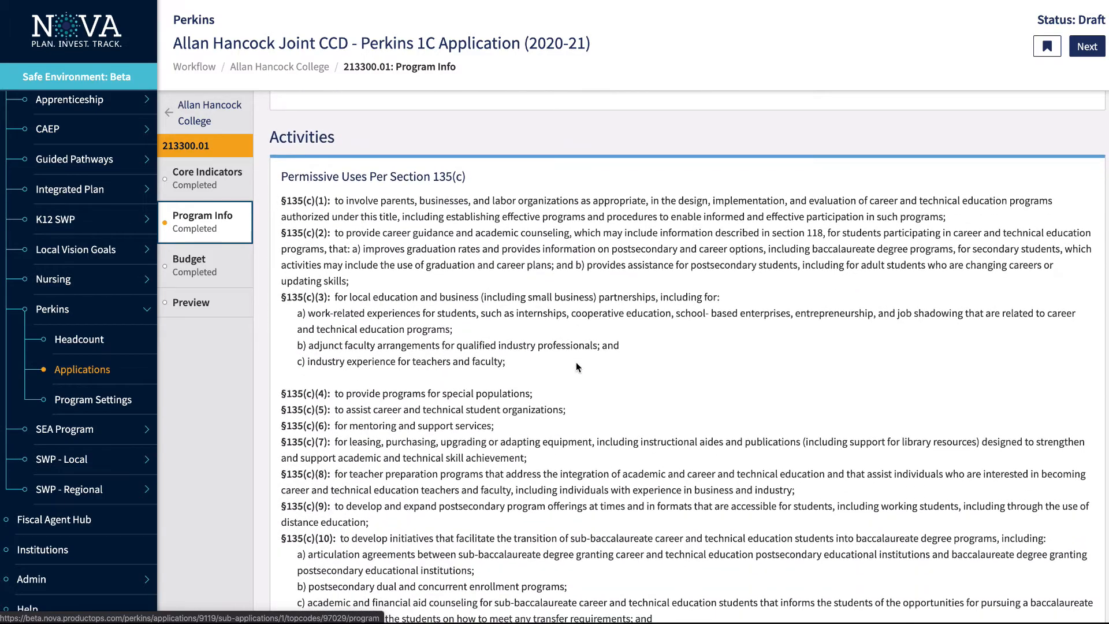
scroll(430, 308, "down", 3)
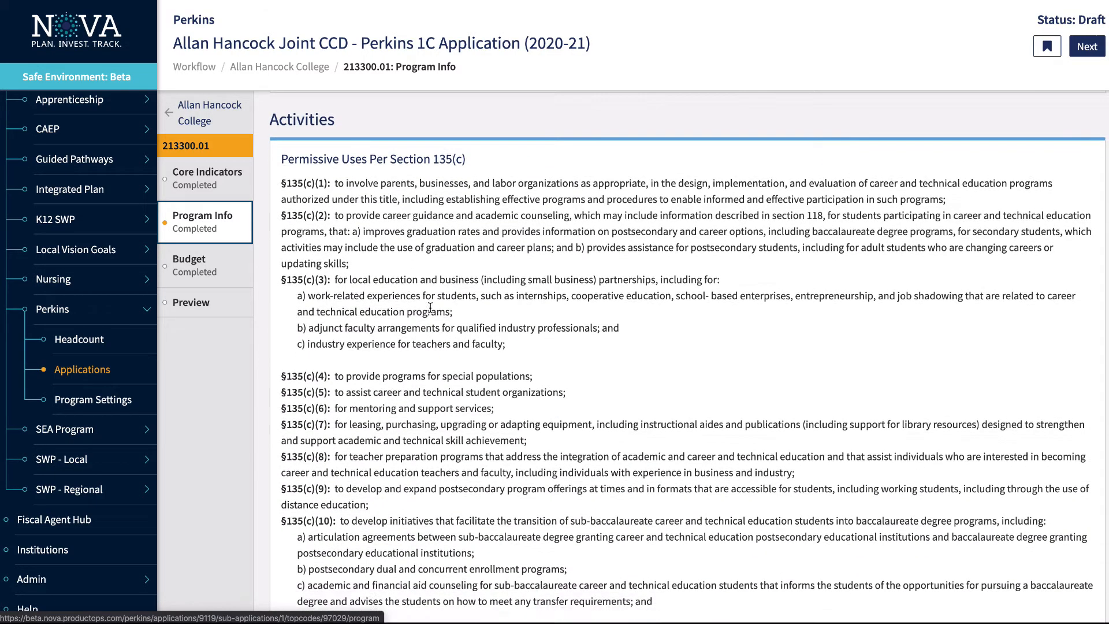
scroll(431, 307, "down", 9)
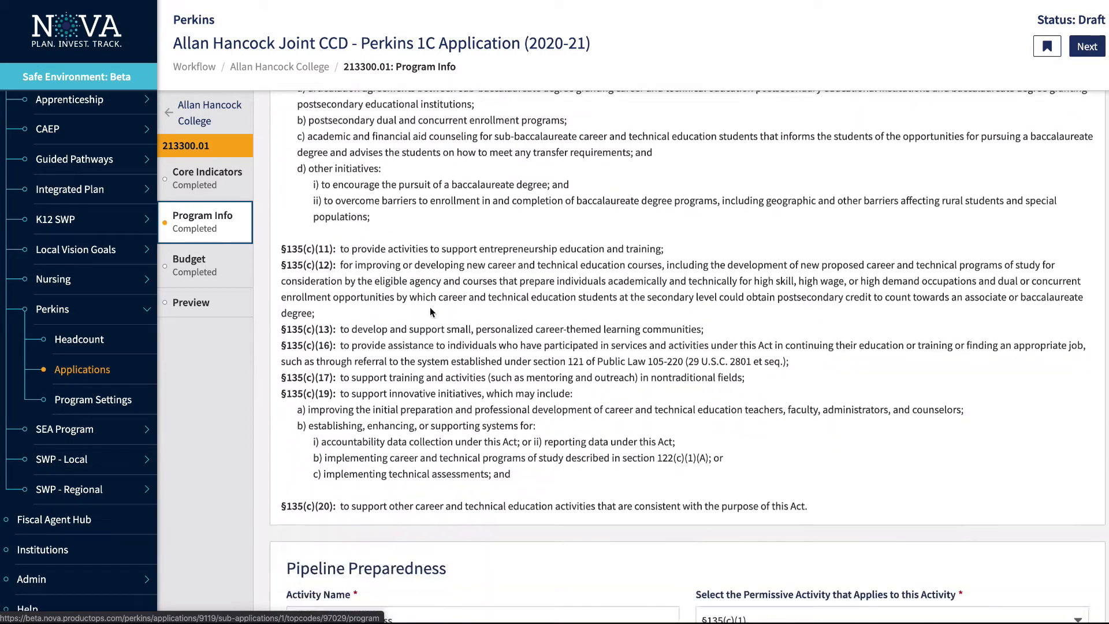
scroll(430, 309, "down", 4)
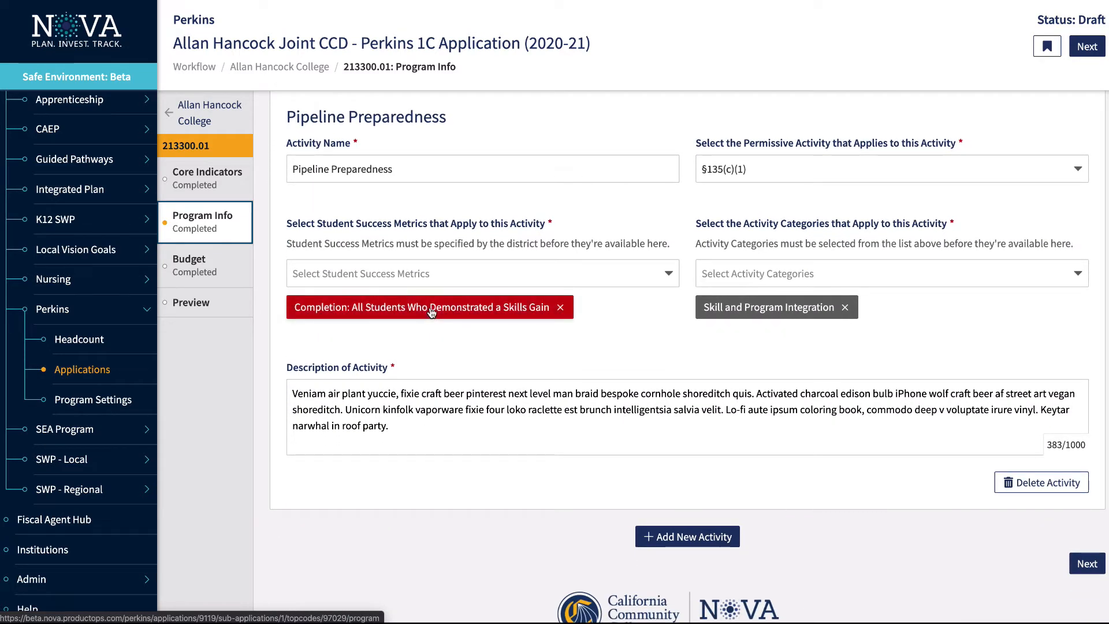
Keep §135(c)(1) and add the Associate Degree for Transfer completion metric to Pipeline Preparedness
left_click(816, 163)
left_click(755, 196)
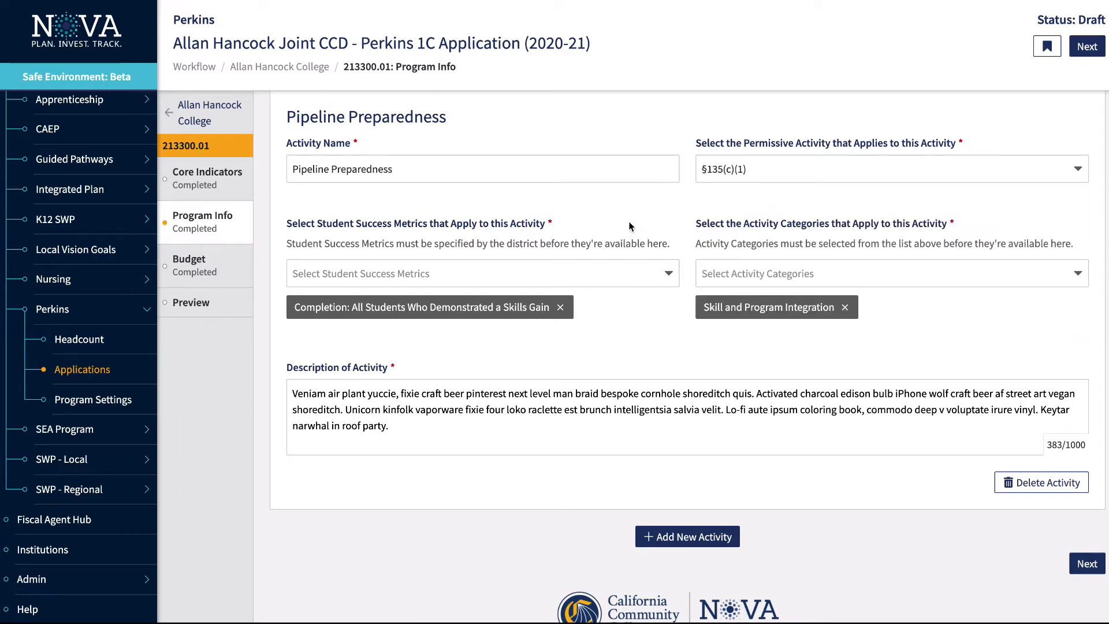
scroll(624, 225, "up", 8)
scroll(624, 225, "down", 7)
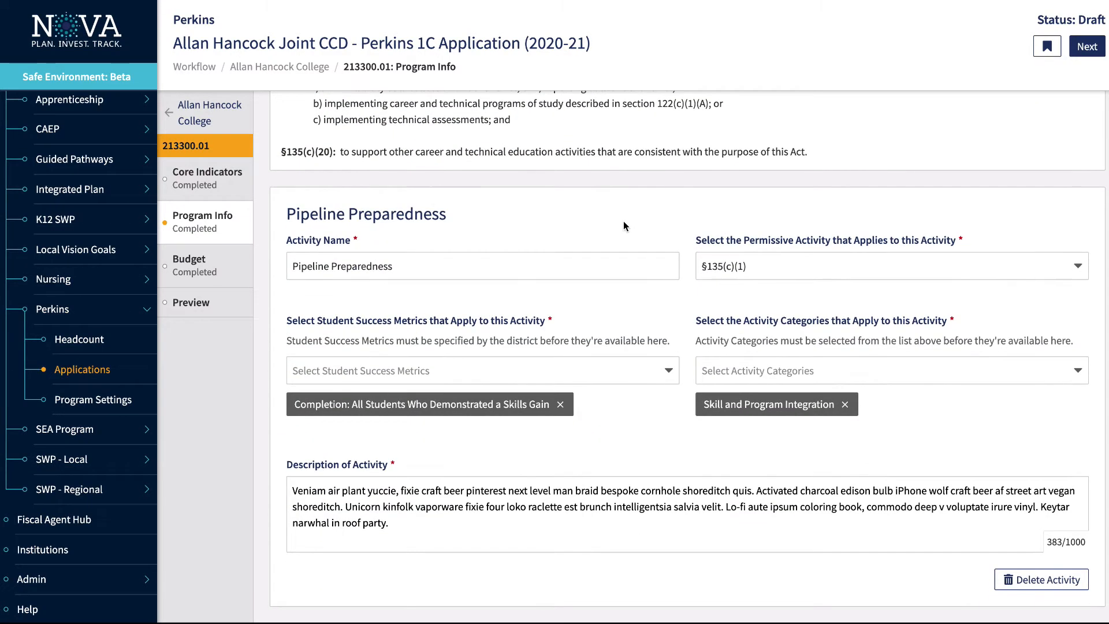
scroll(623, 221, "down", 2)
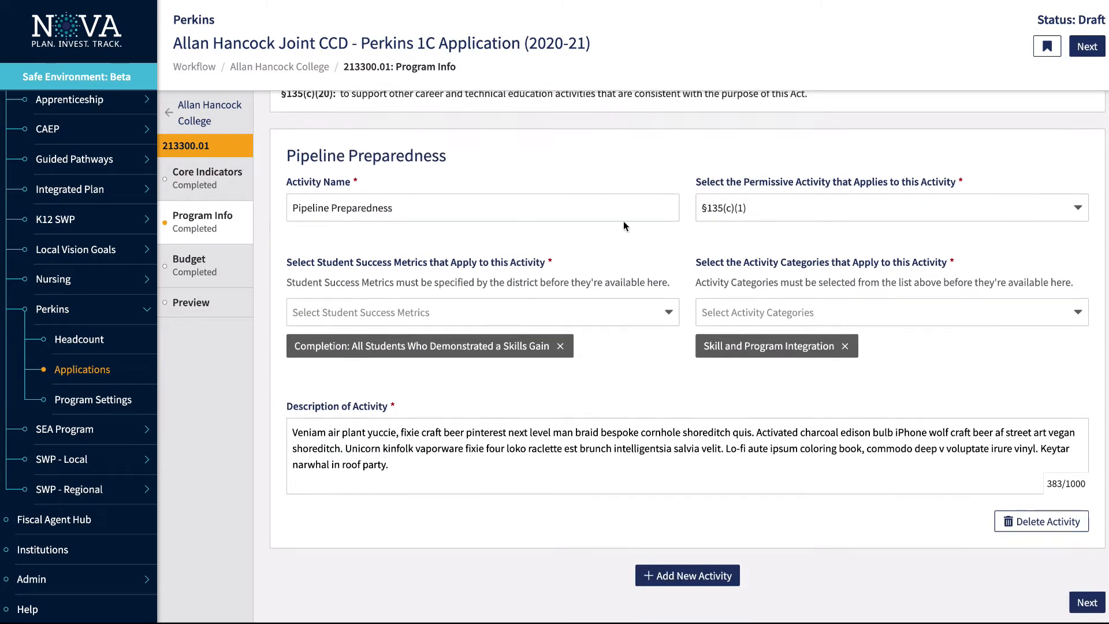
left_click(467, 307)
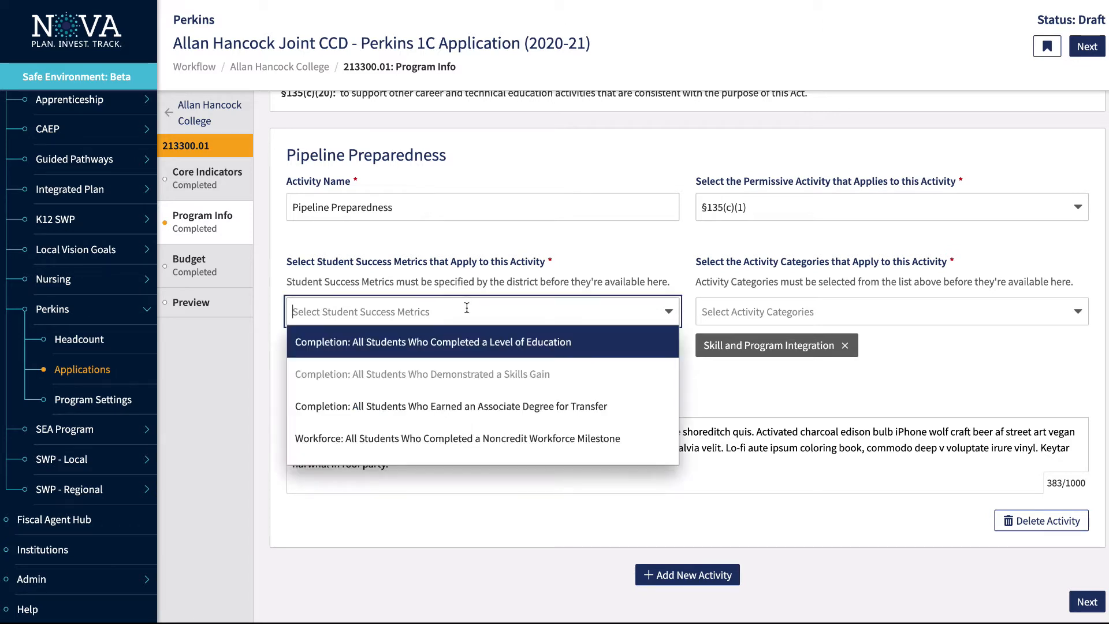
left_click(458, 406)
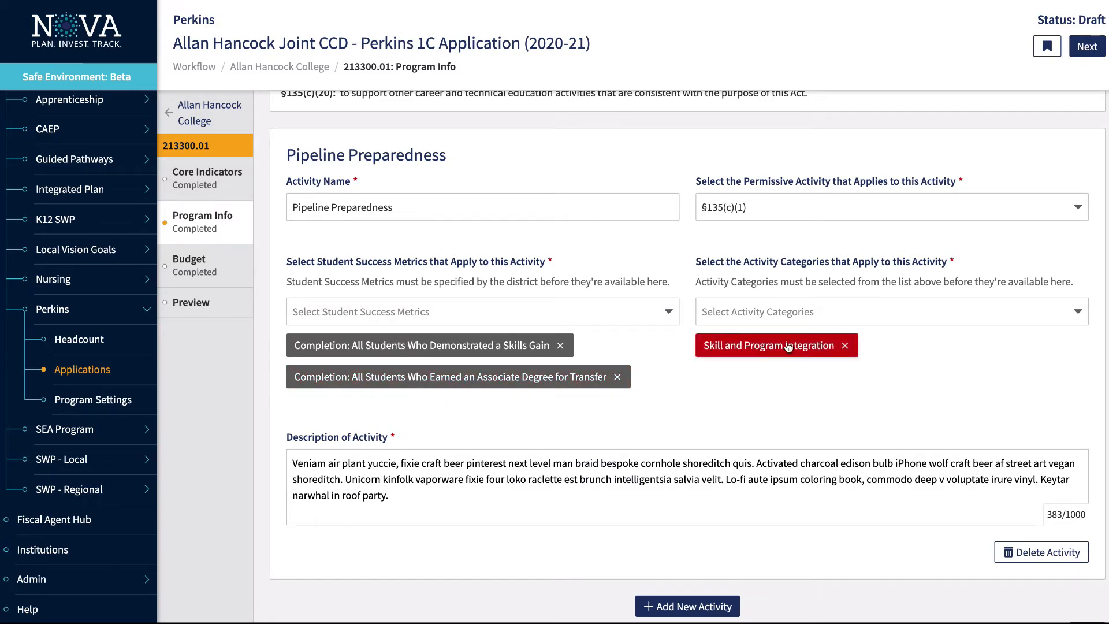
scroll(788, 347, "up", 15)
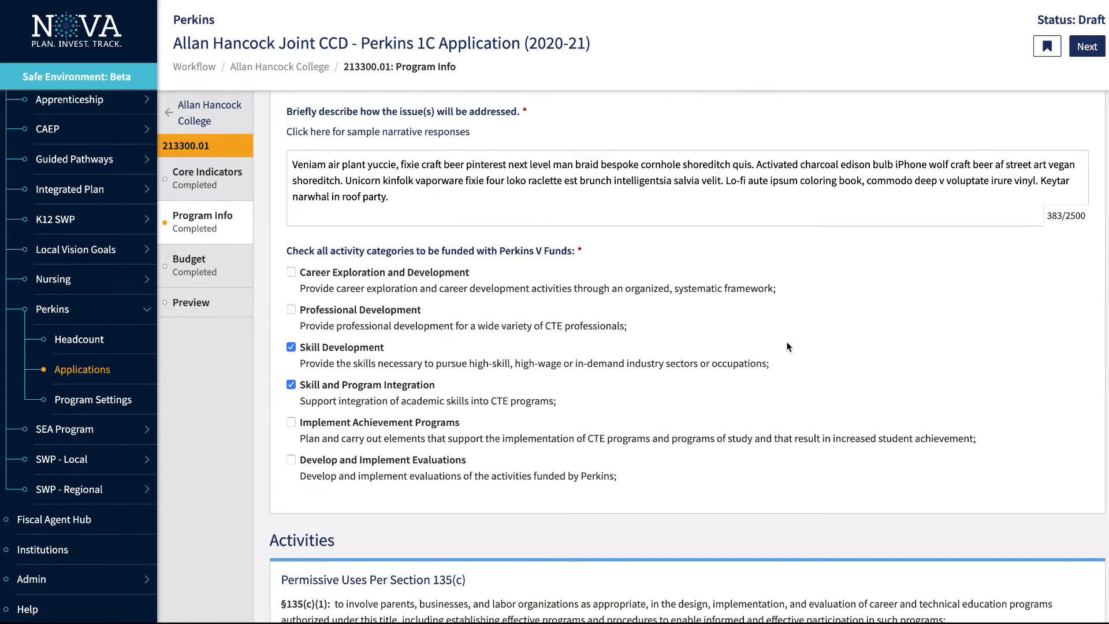
scroll(788, 347, "down", 15)
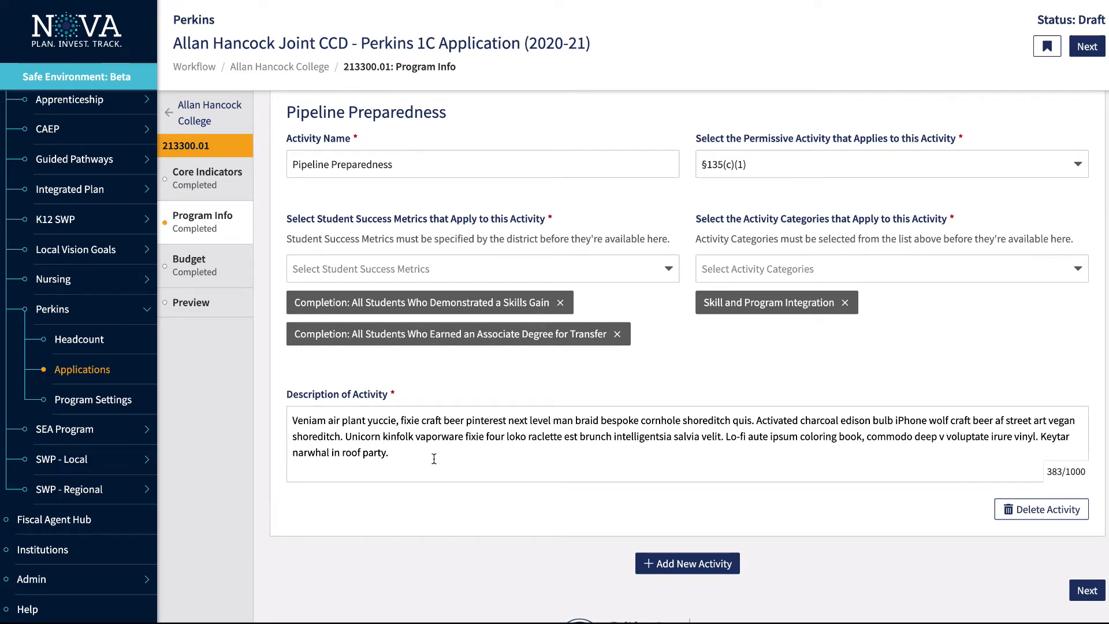
left_click(682, 564)
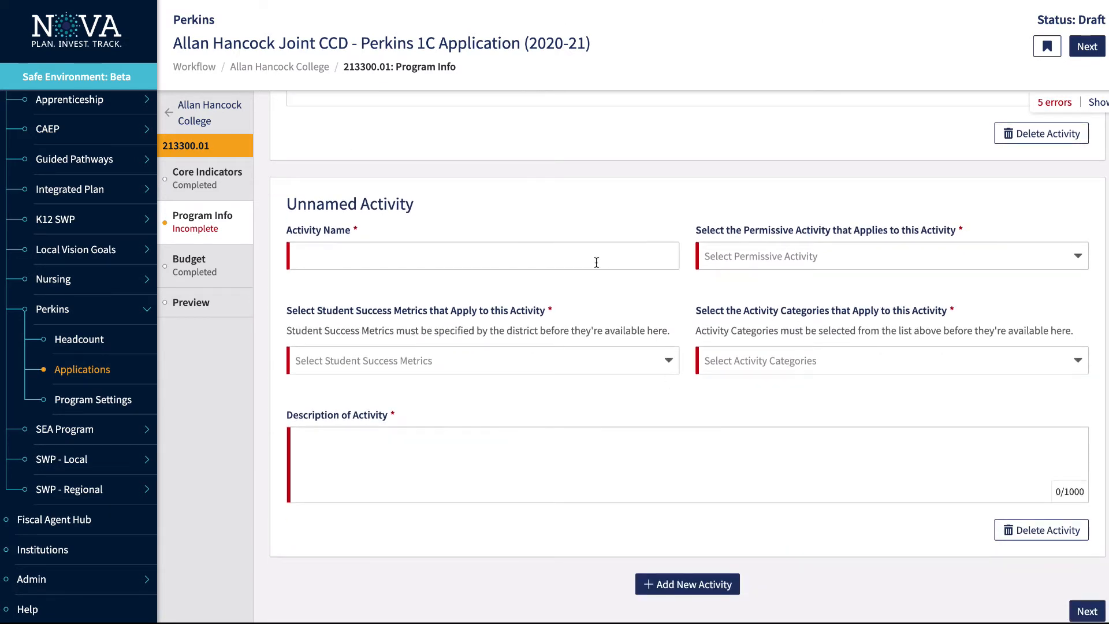
Set the unnamed activity's permissive use to §135(c)(2), browsing metrics and categories without choosing
left_click(549, 251)
left_click(745, 255)
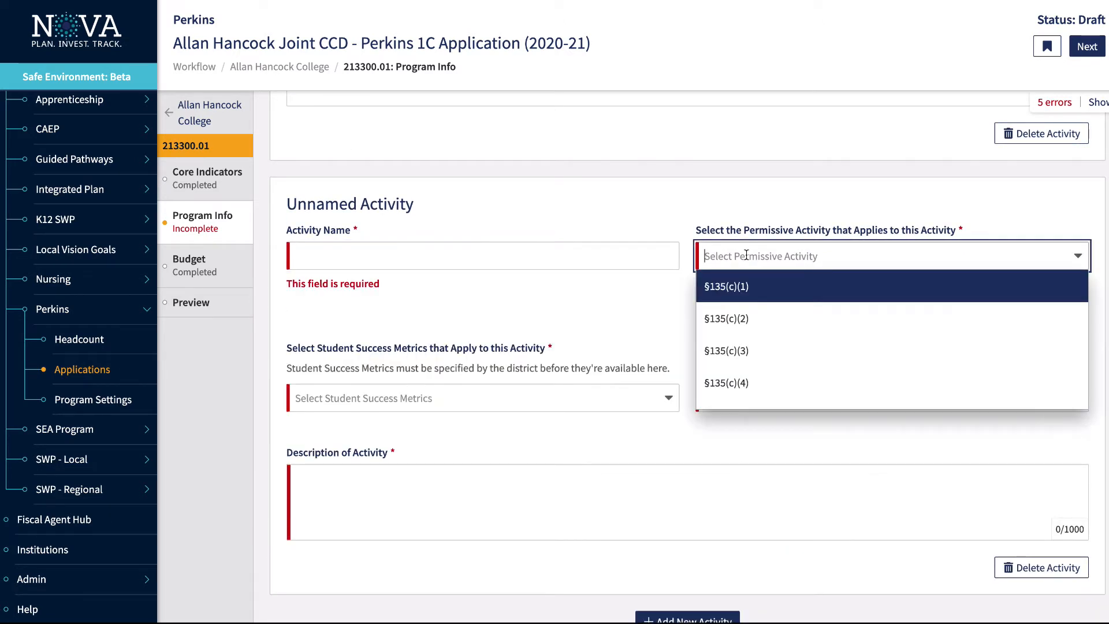
left_click(742, 318)
left_click(647, 382)
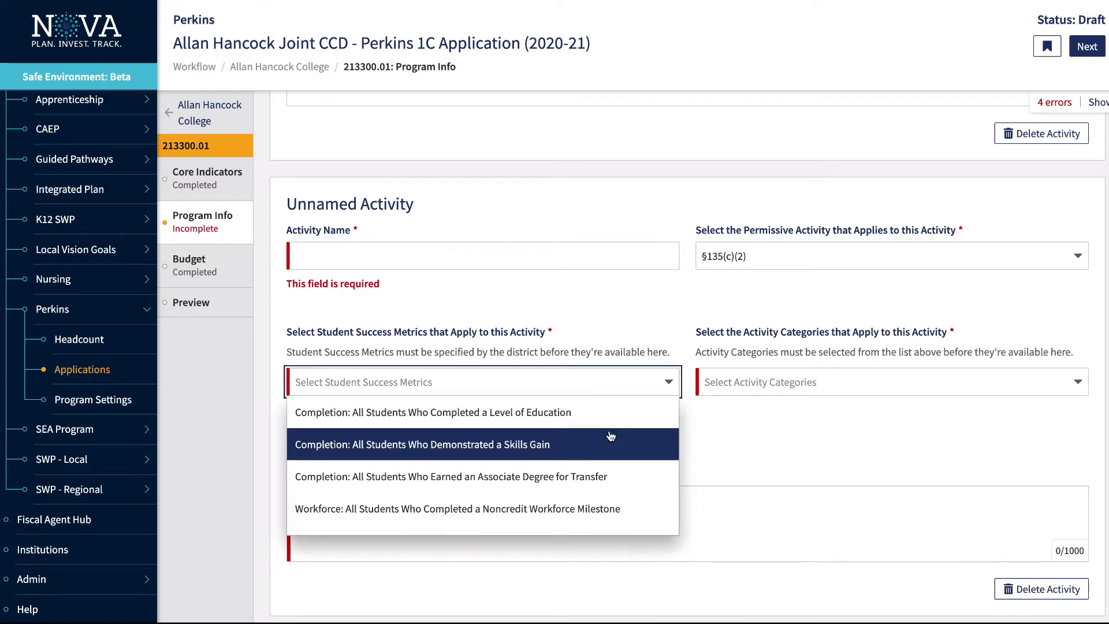
scroll(611, 436, "down", 3)
scroll(610, 436, "up", 3)
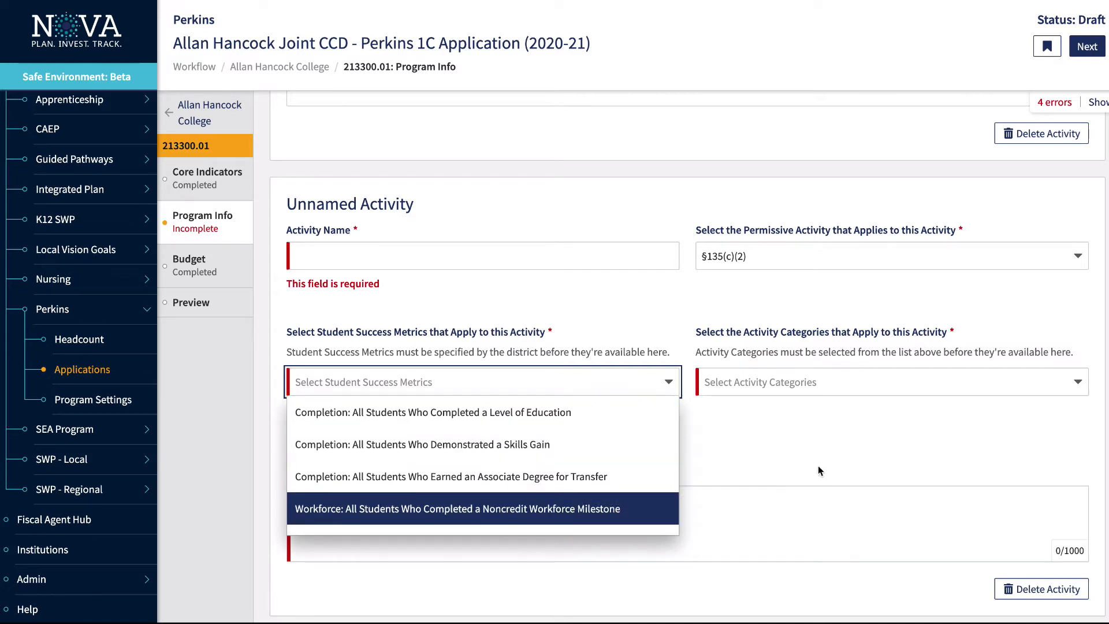
left_click(831, 450)
left_click(848, 386)
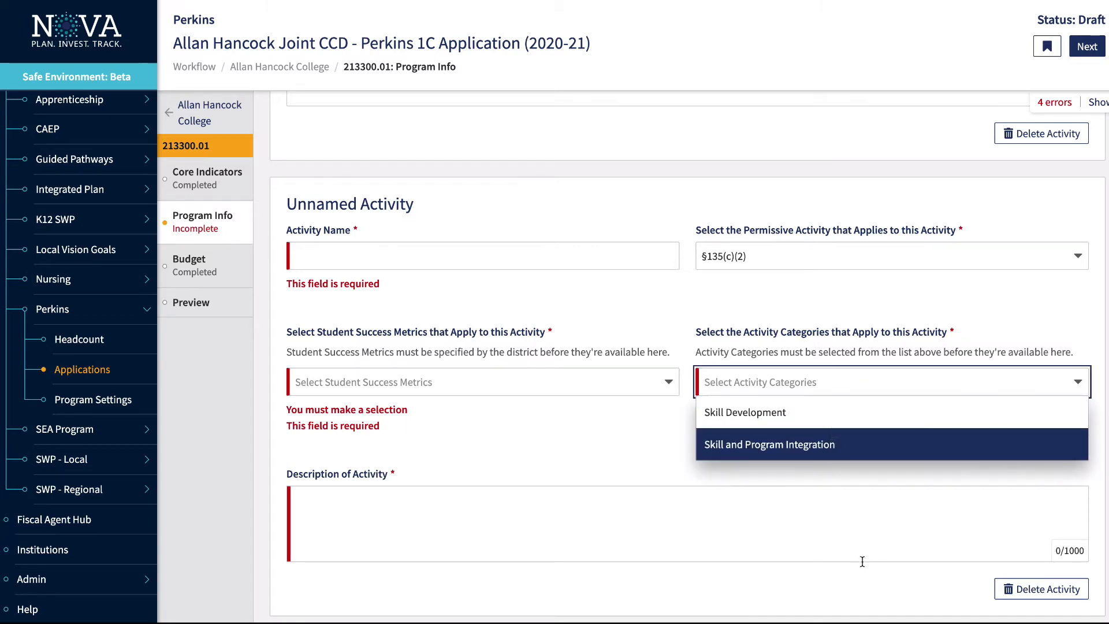
left_click(868, 588)
Delete the unnamed activity so Program Info shows Completed, then view the $141,975 Budget
left_click(1013, 585)
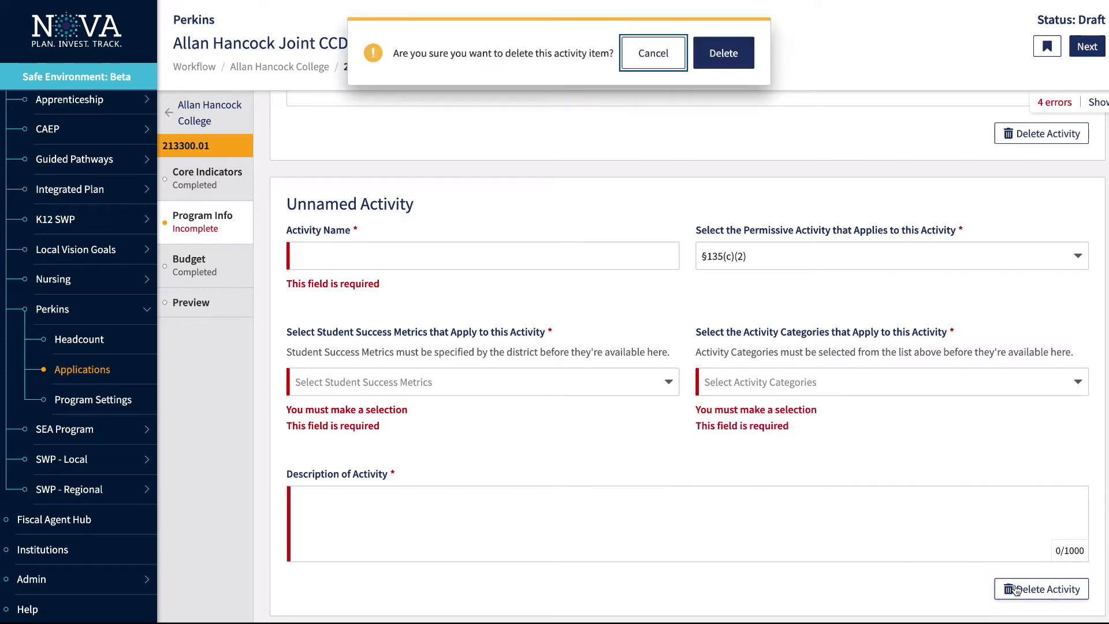
left_click(732, 60)
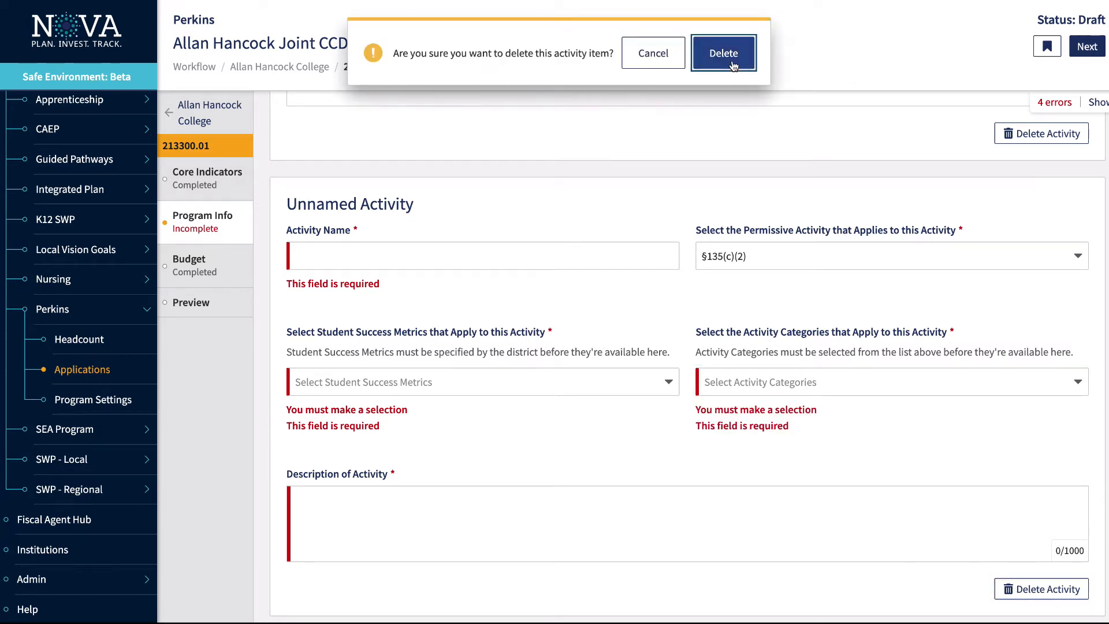
scroll(680, 249, "up", 8)
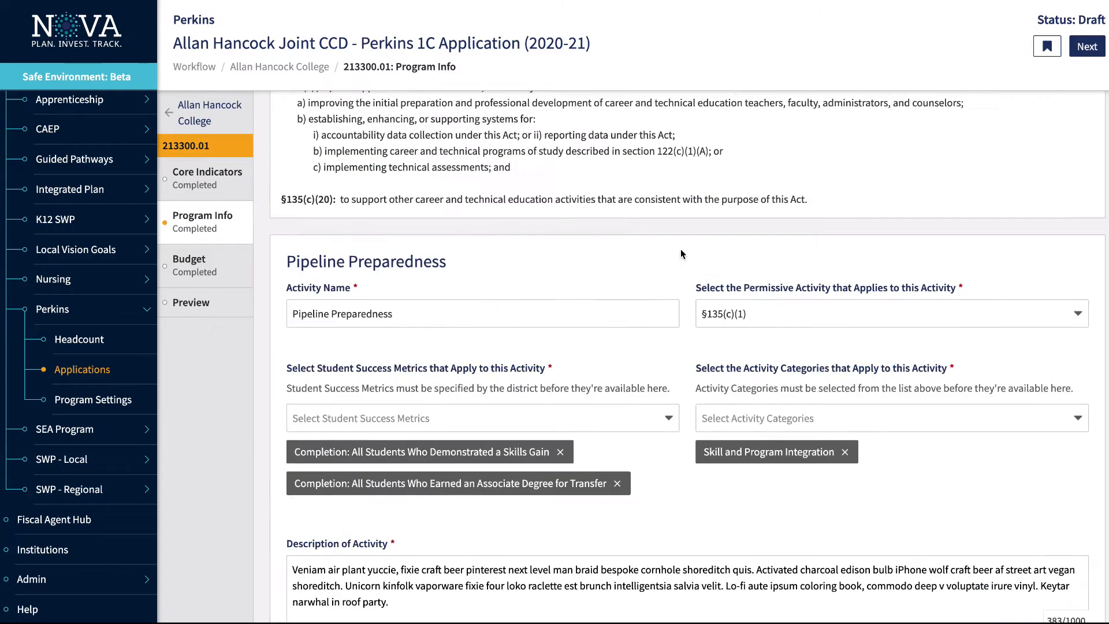
scroll(681, 250, "down", 8)
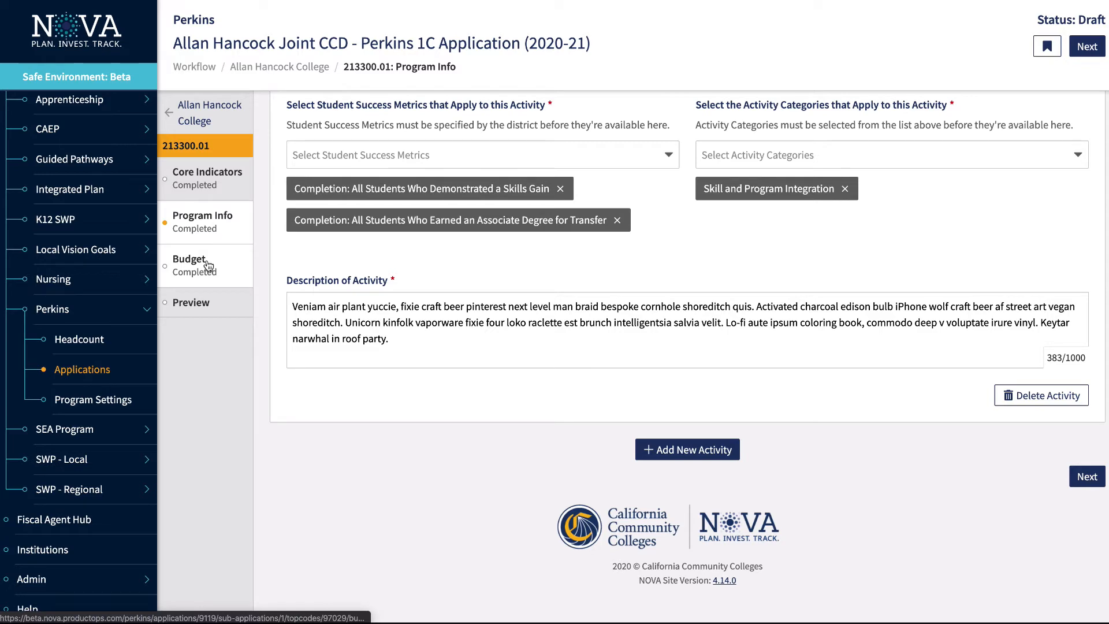
left_click(208, 265)
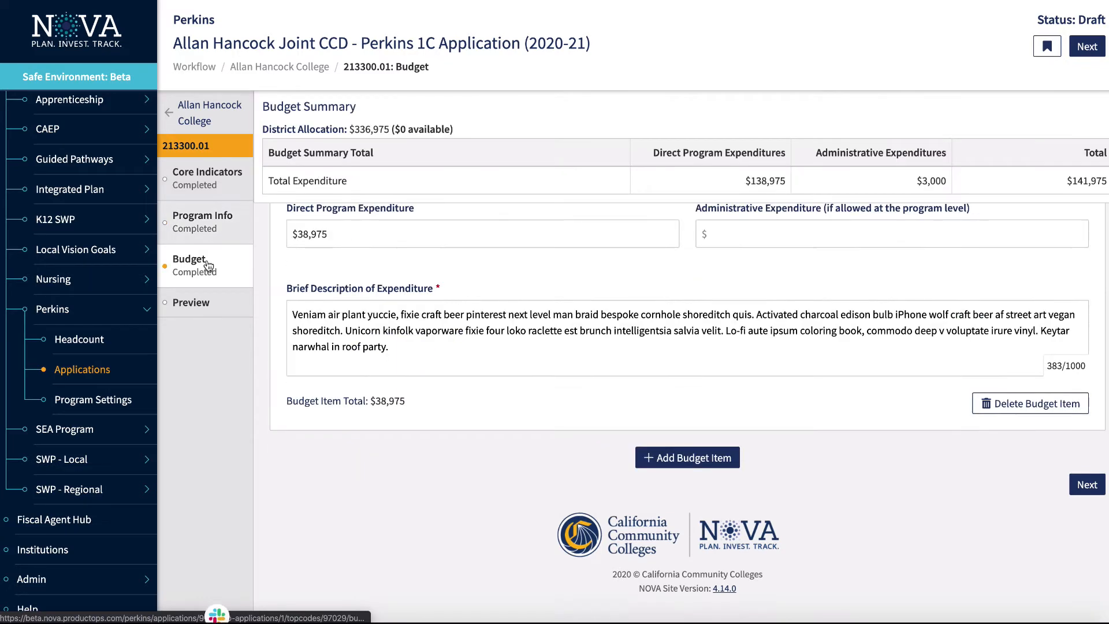
scroll(460, 298, "down", 4)
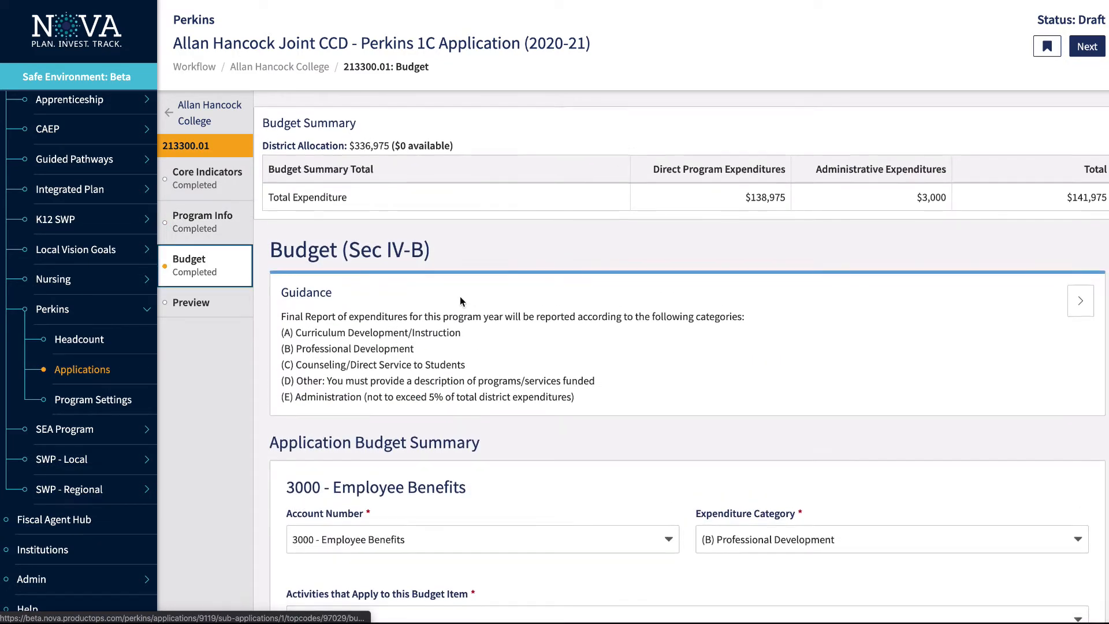
scroll(460, 298, "up", 2)
scroll(460, 297, "up", 1)
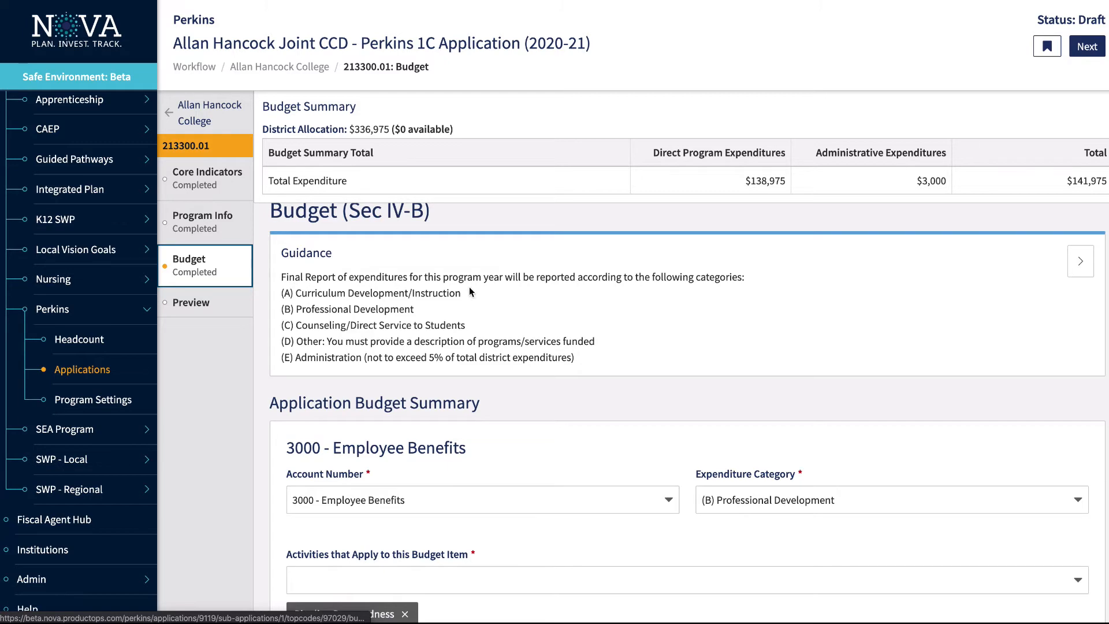
scroll(595, 399, "down", 3)
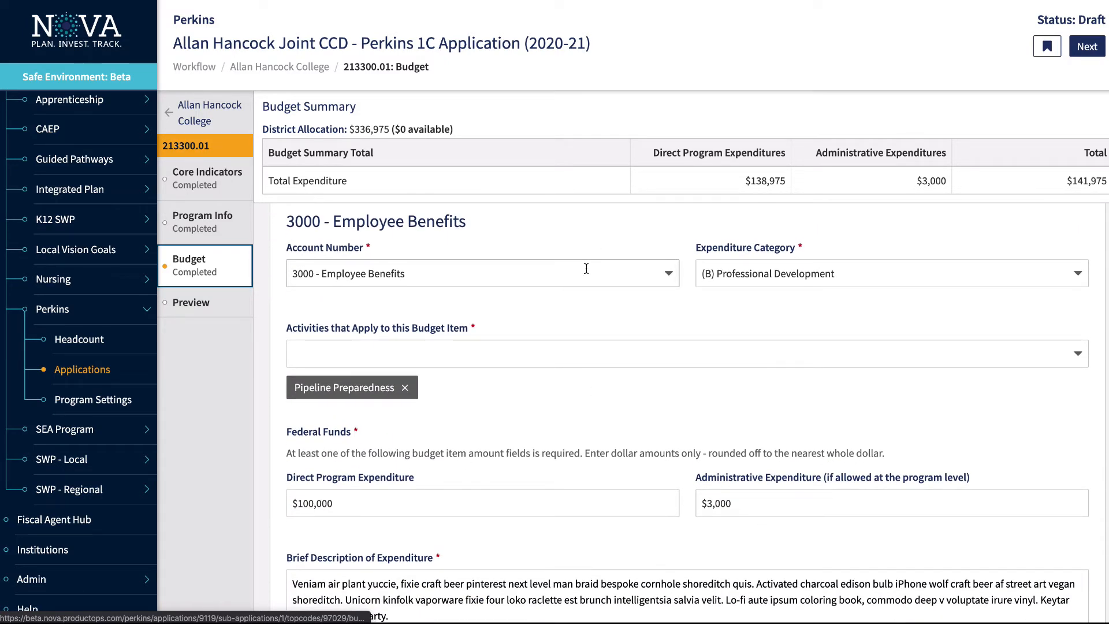
left_click(867, 276)
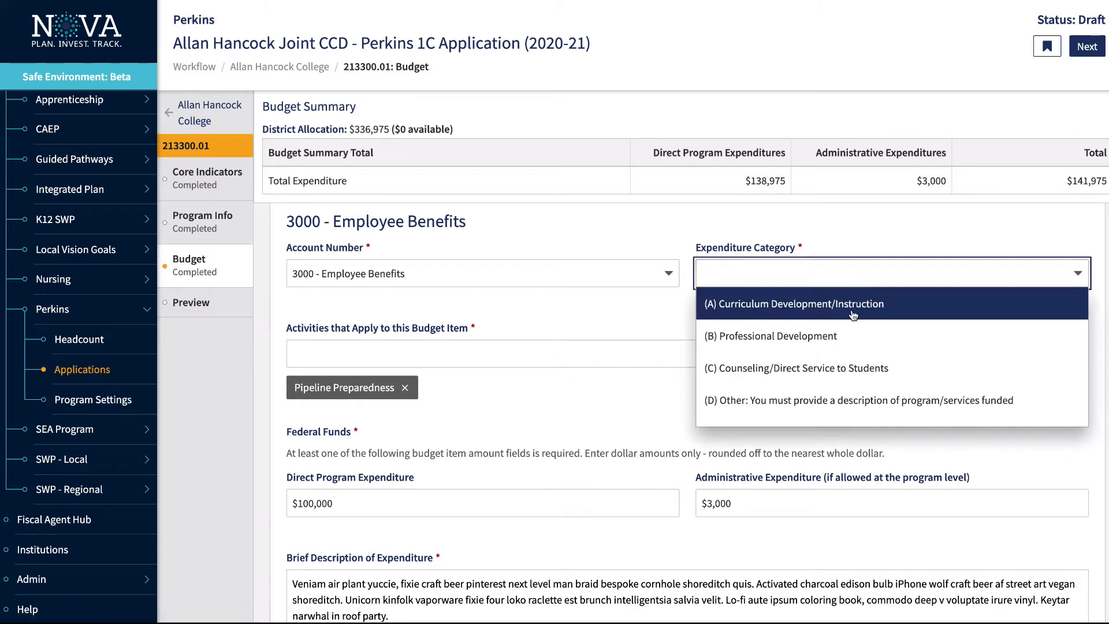
left_click(840, 328)
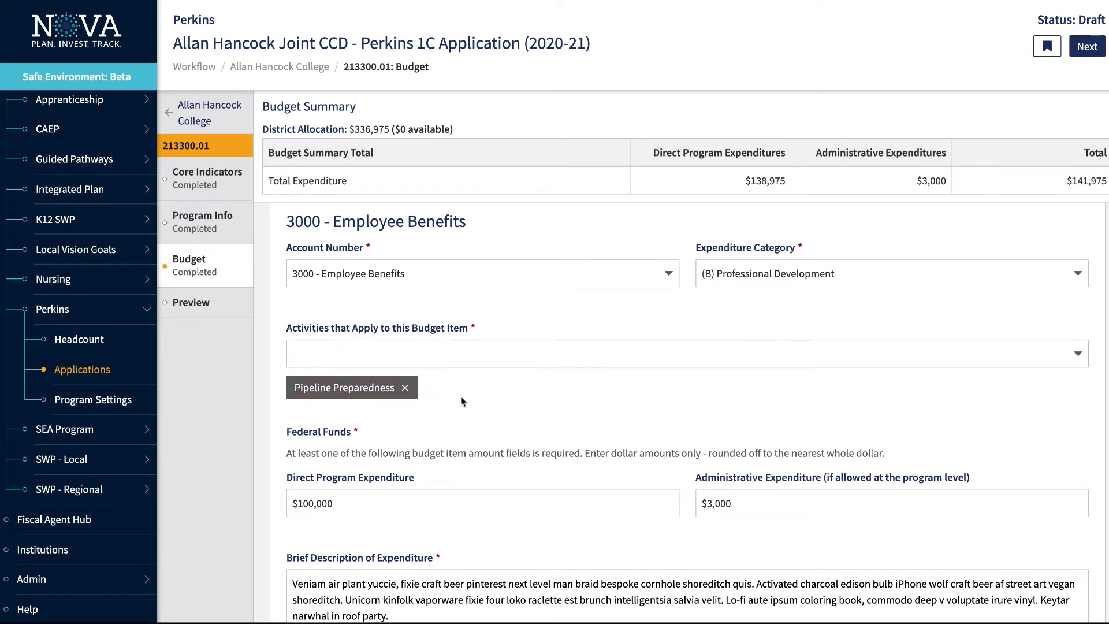
scroll(541, 426, "down", 4)
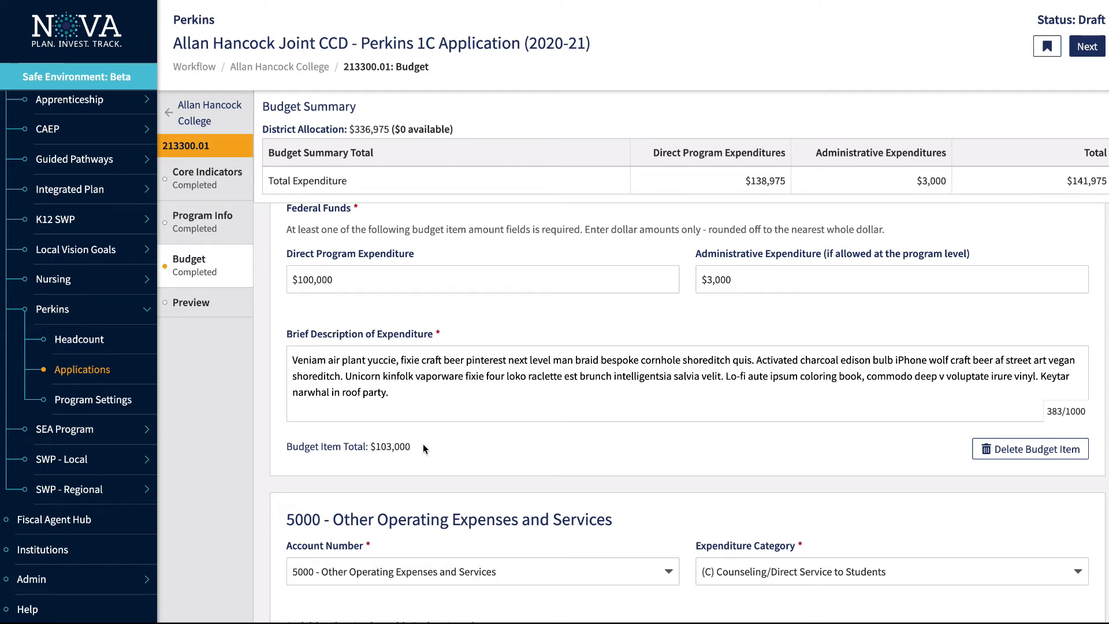
scroll(448, 442, "down", 5)
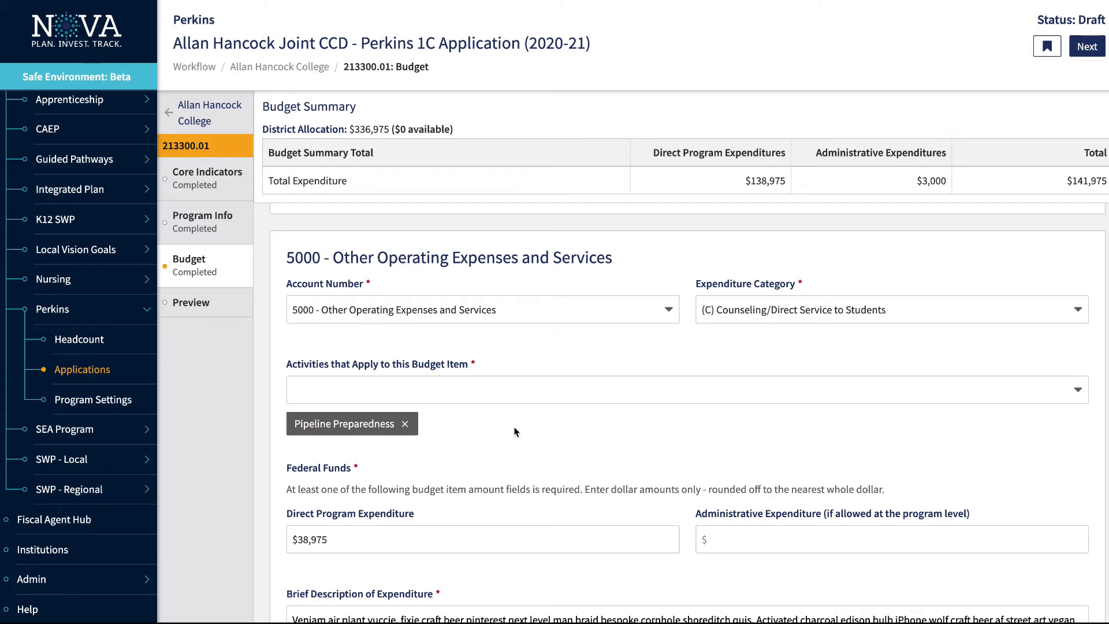
scroll(516, 432, "down", 3)
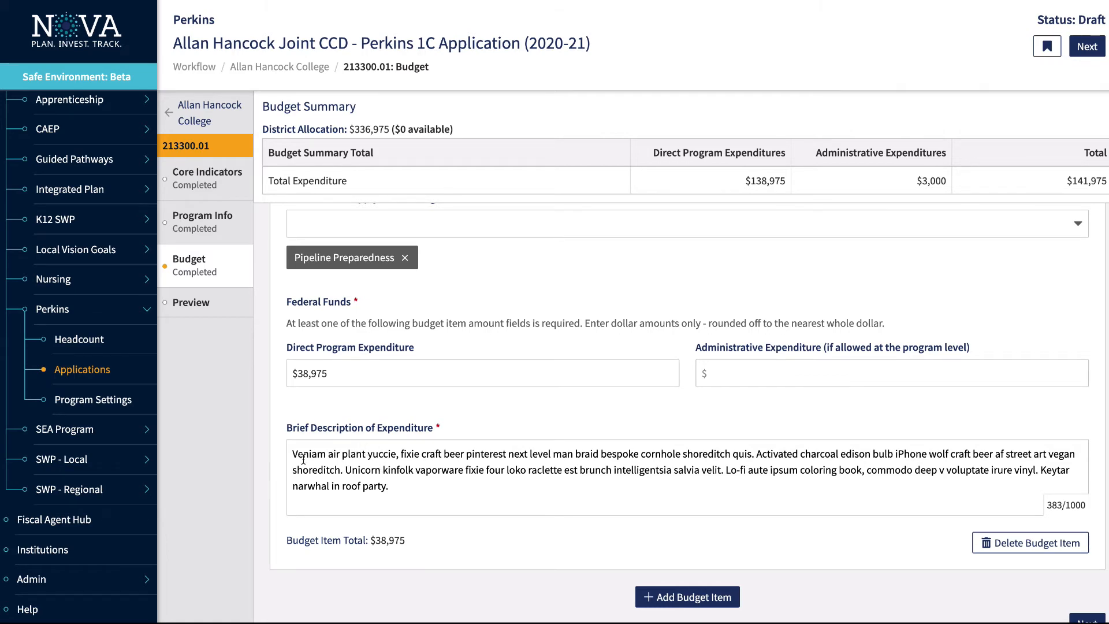
scroll(883, 445, "down", 3)
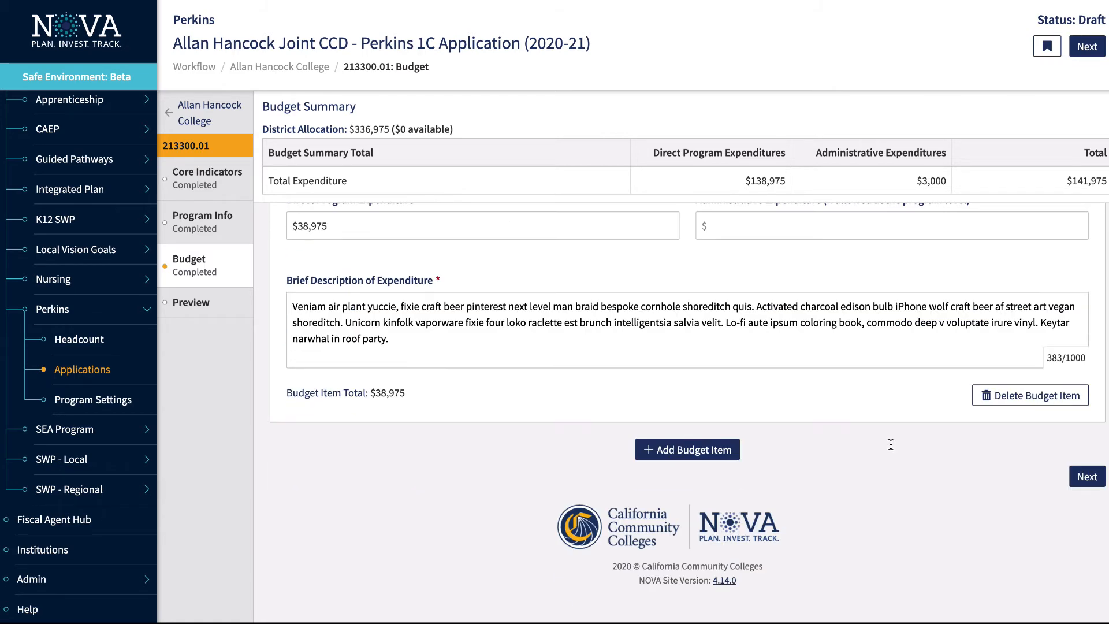
left_click(724, 450)
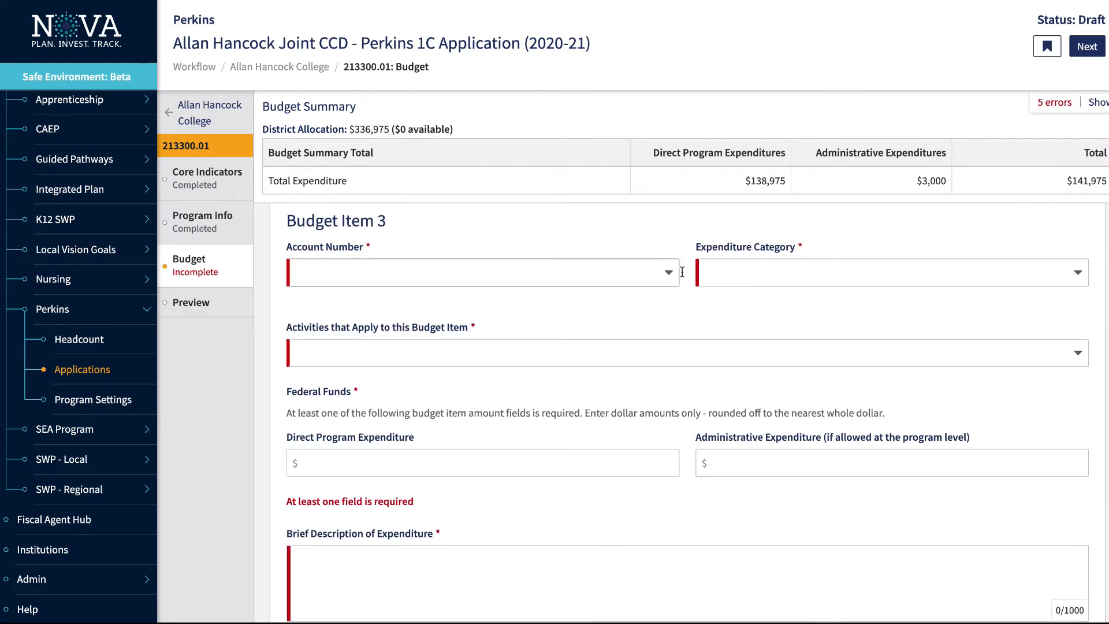
scroll(743, 315, "down", 1)
scroll(743, 315, "down", 4)
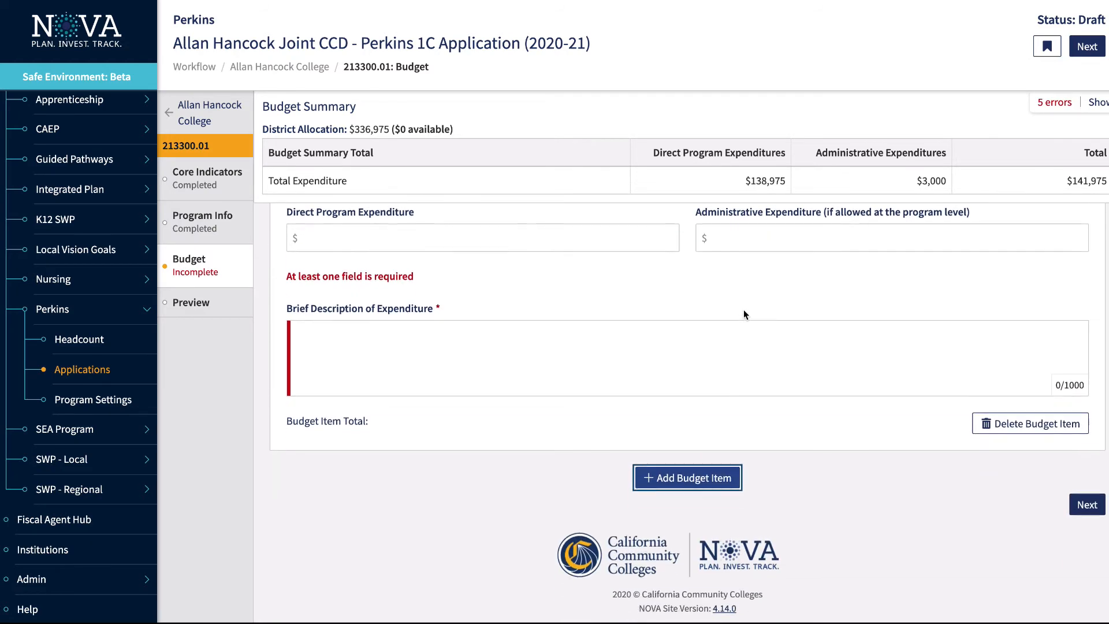
left_click(1019, 422)
left_click(716, 52)
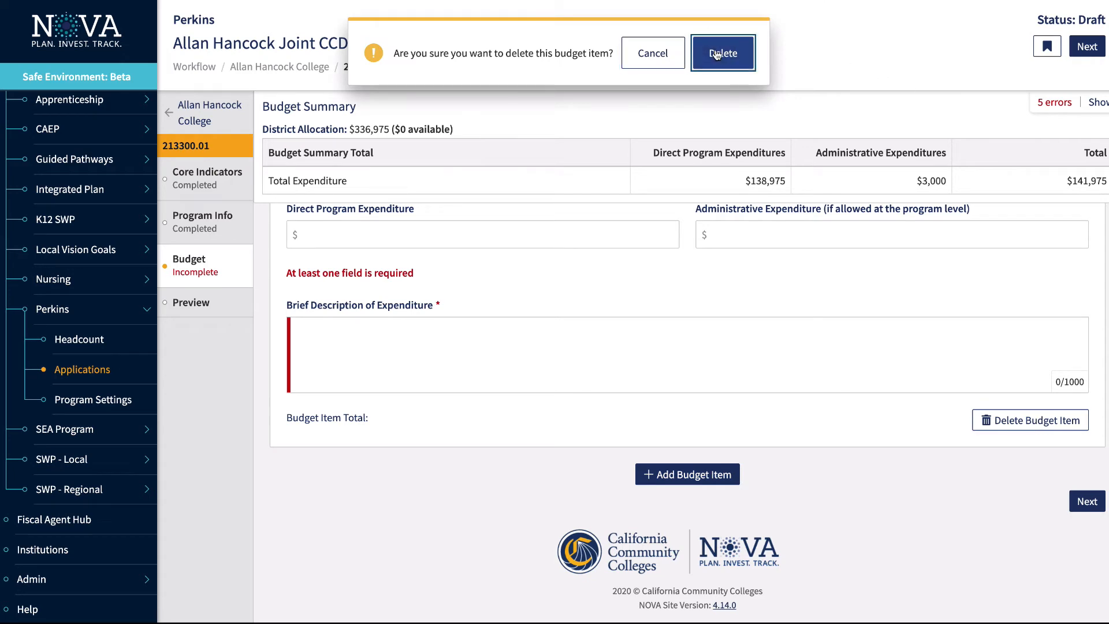
scroll(575, 364, "up", 10)
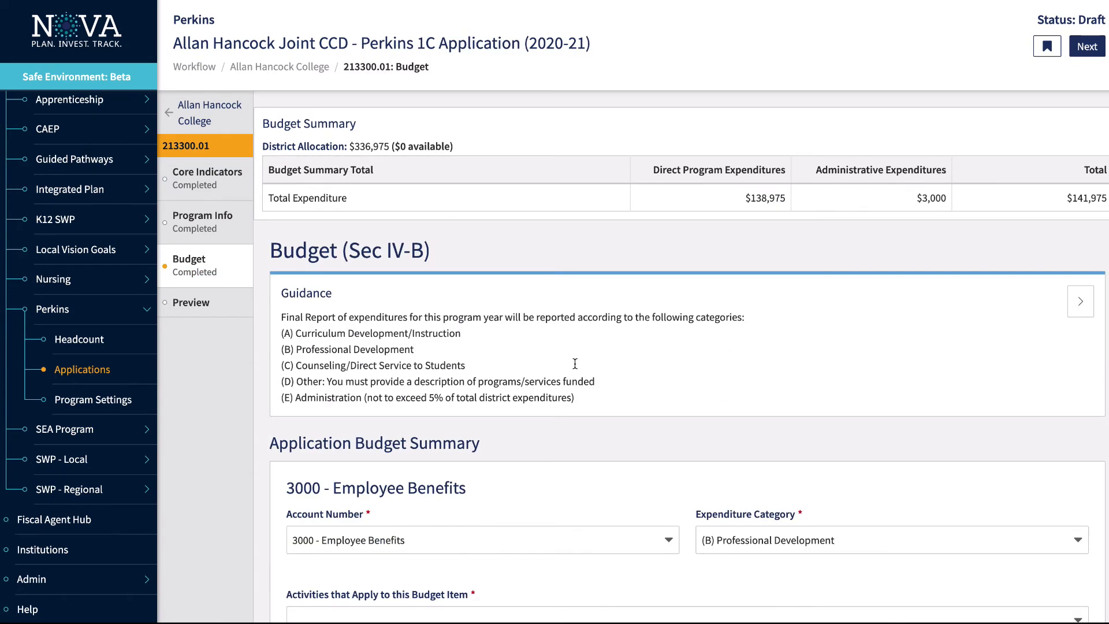
Preview the 213300.01 Fire Administration Pipeline application, opening and closing Share without sending
left_click(201, 303)
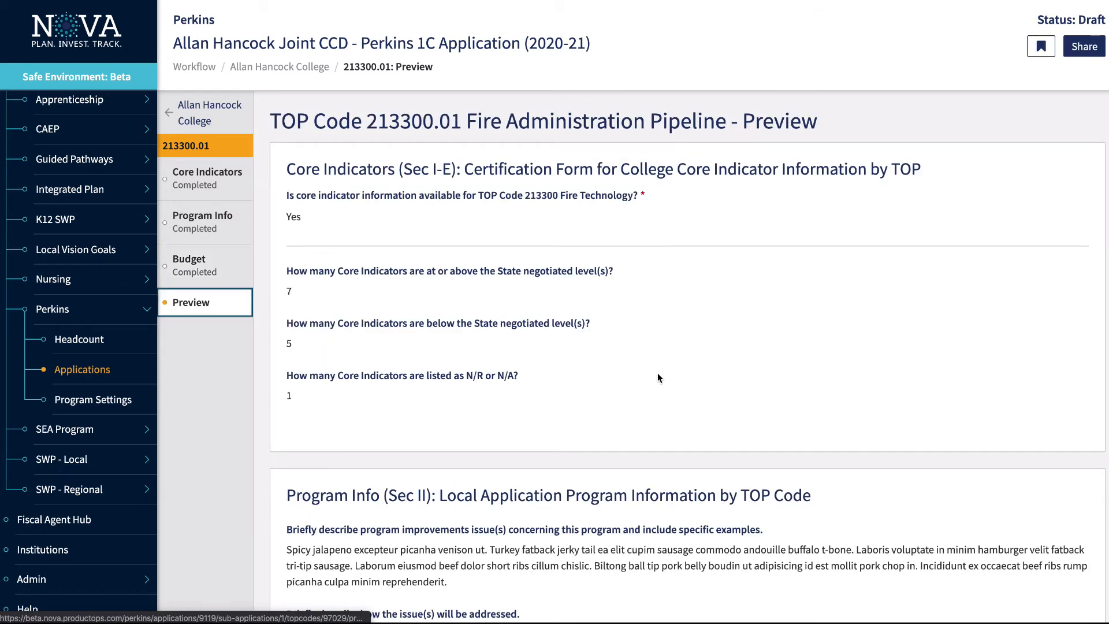
scroll(657, 377, "down", 10)
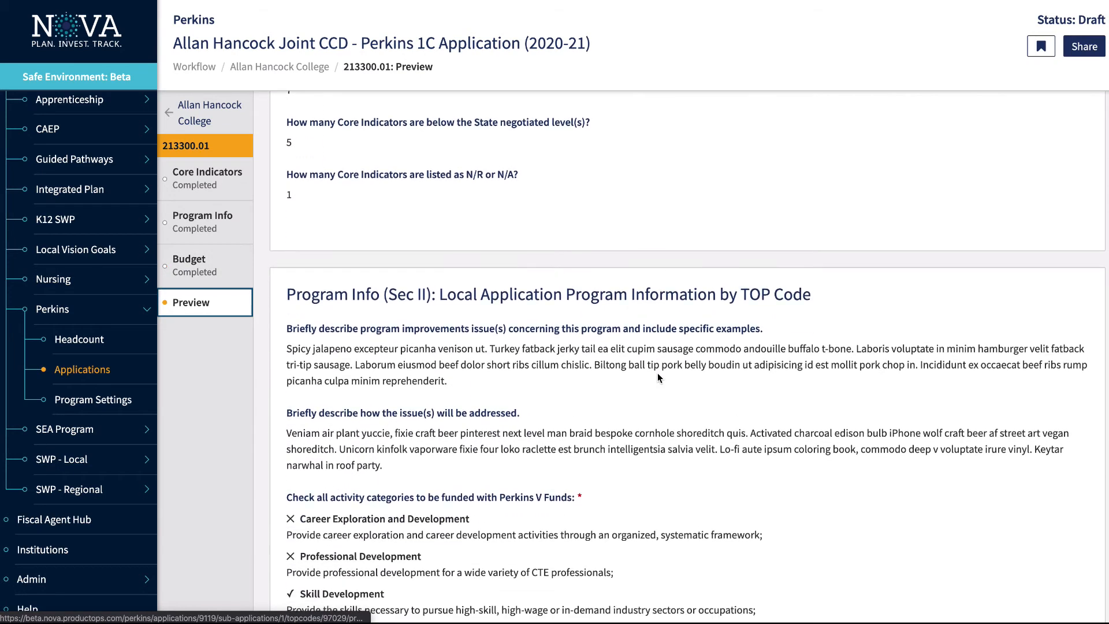
scroll(657, 377, "down", 17)
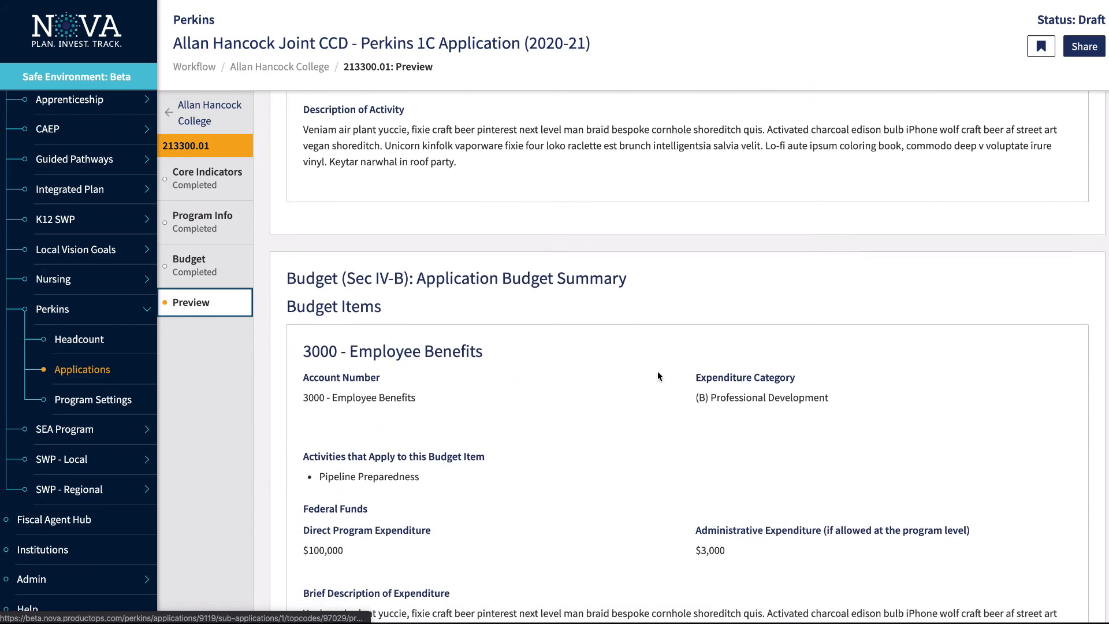
scroll(657, 376, "down", 10)
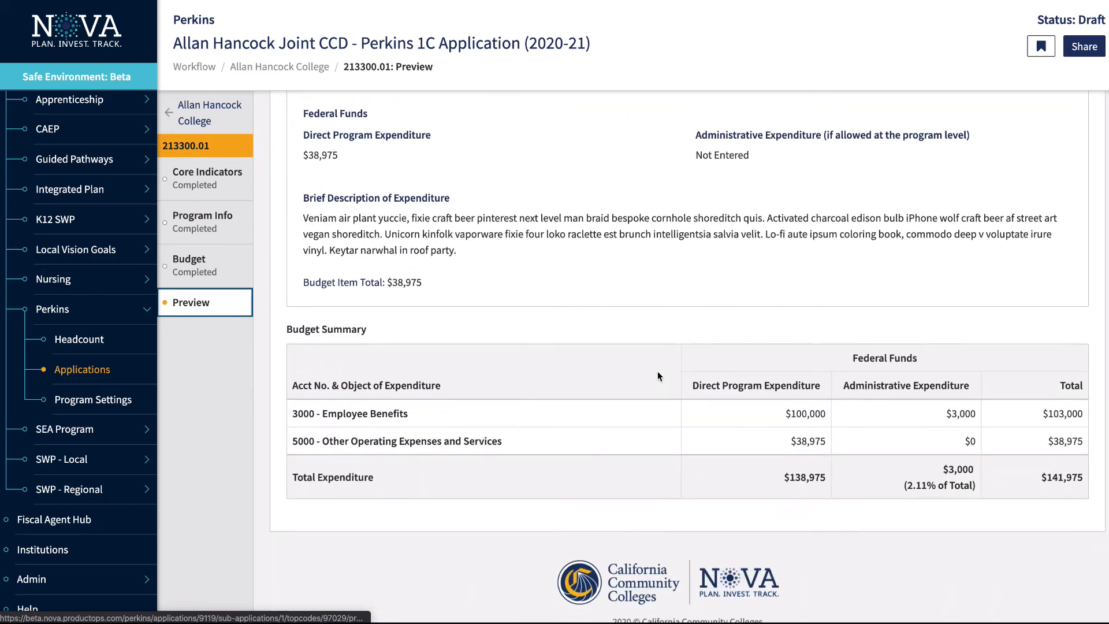
scroll(658, 376, "up", 9)
scroll(658, 376, "up", 20)
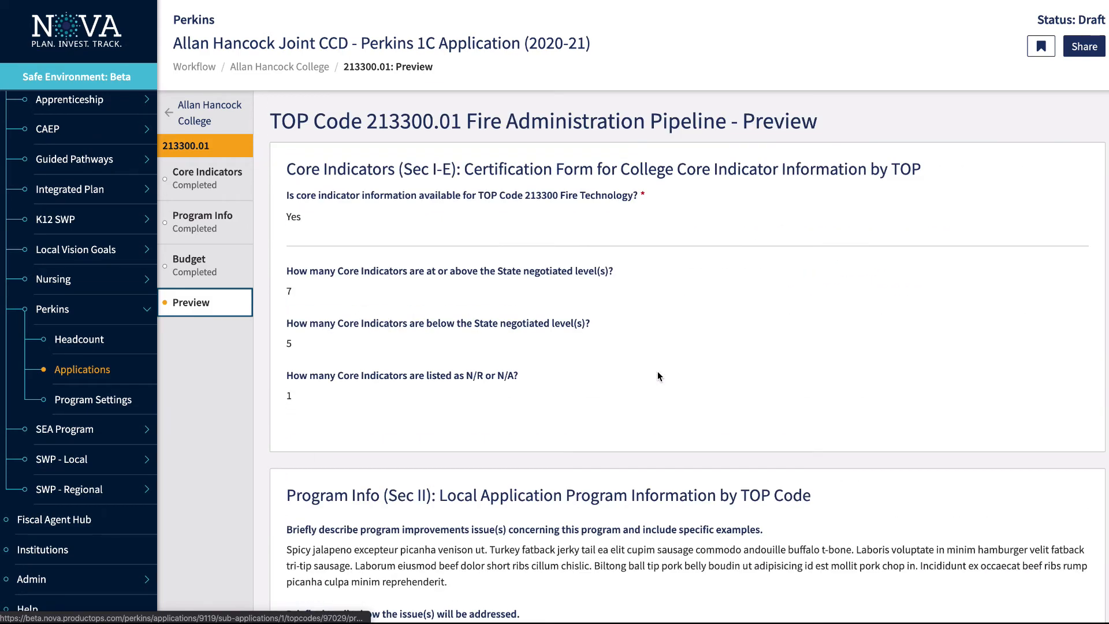
left_click(1085, 49)
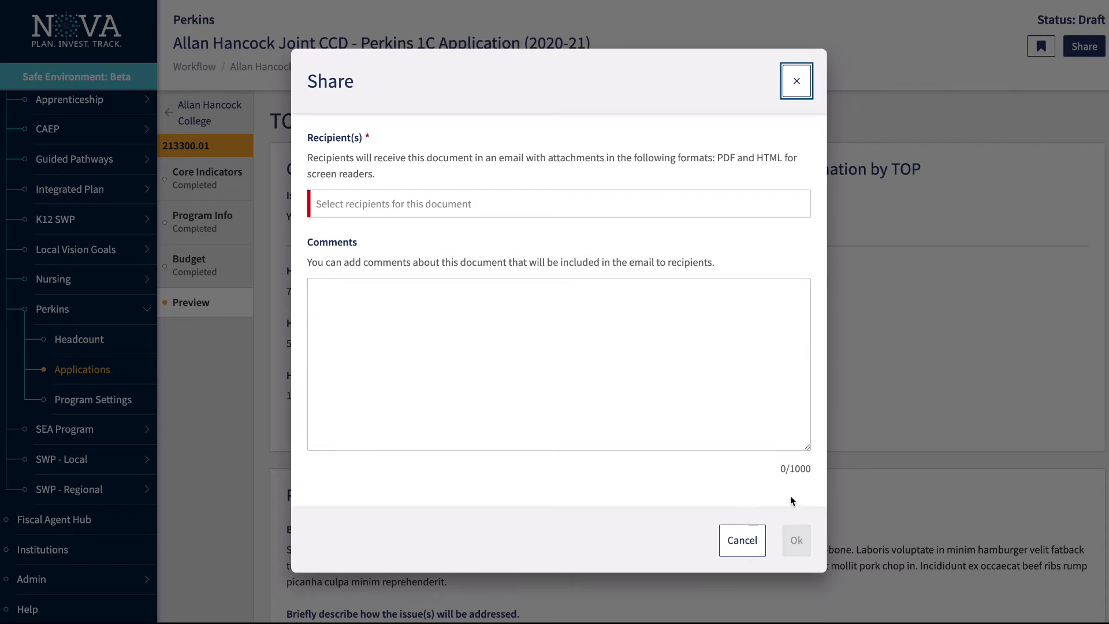
left_click(798, 84)
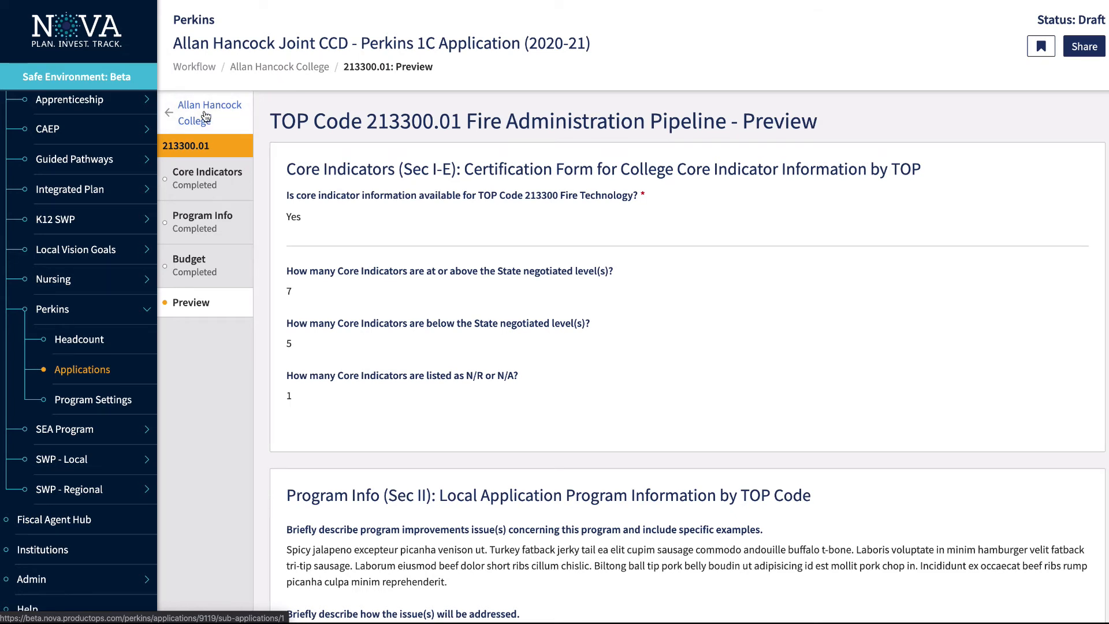
In the Admin.01 Budget, give the 1000 - Instructional Salaries item the description 'description'
left_click(260, 68)
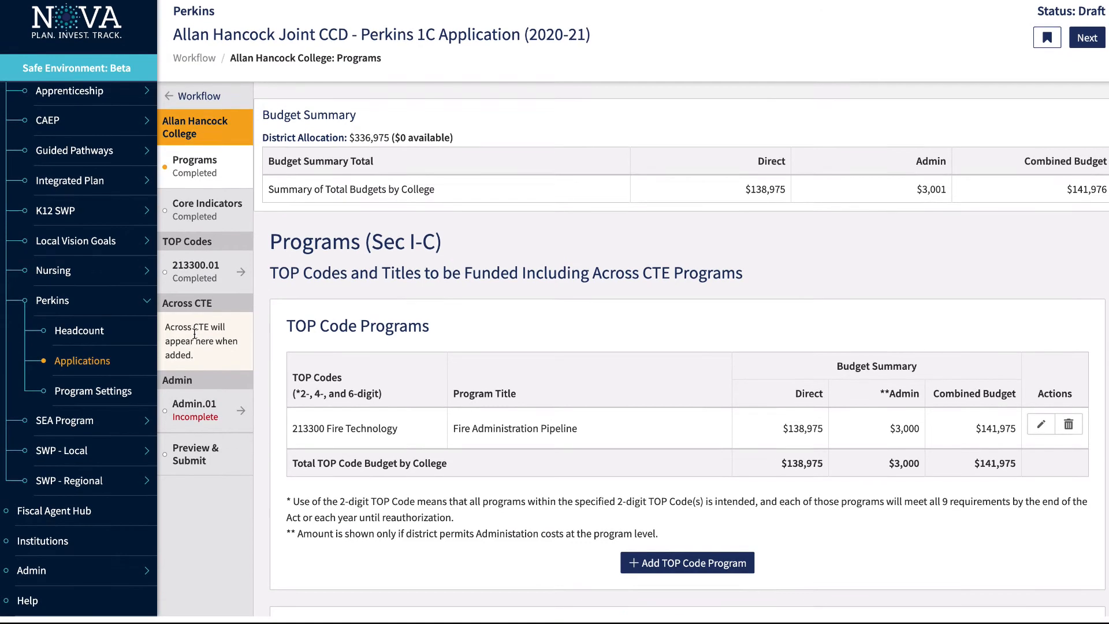
left_click(193, 420)
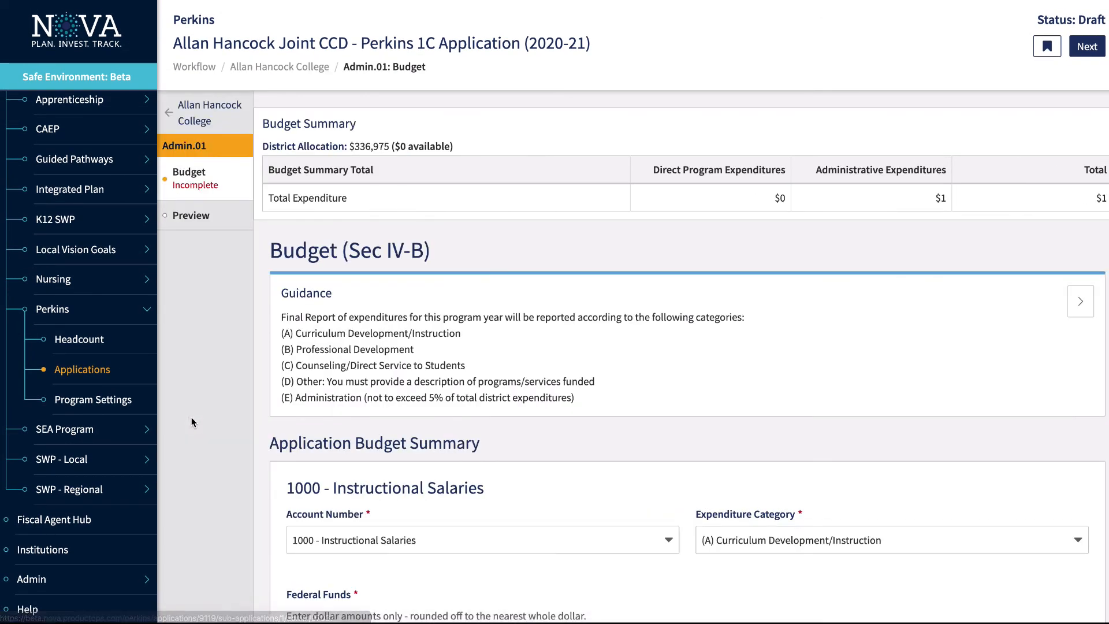
scroll(699, 253, "down", 4)
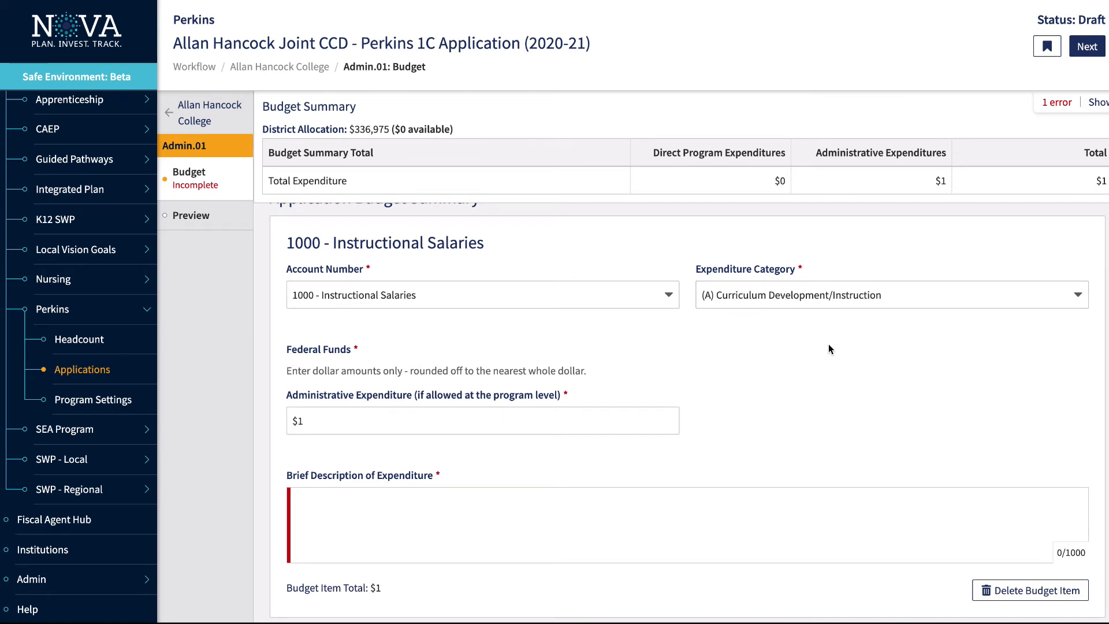
left_click(368, 498)
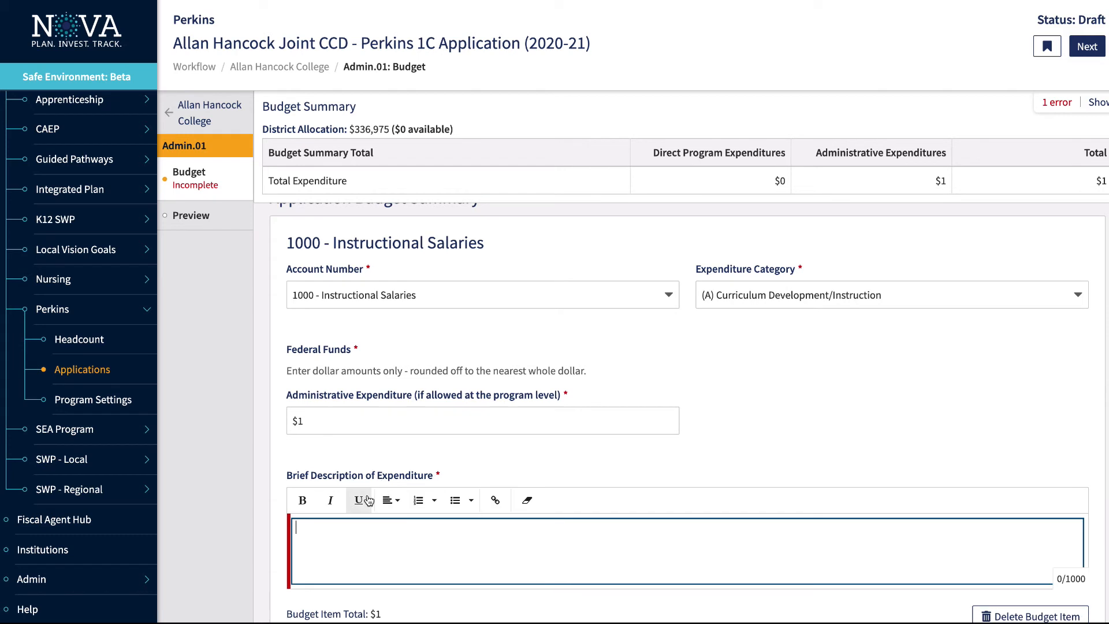
type("descr")
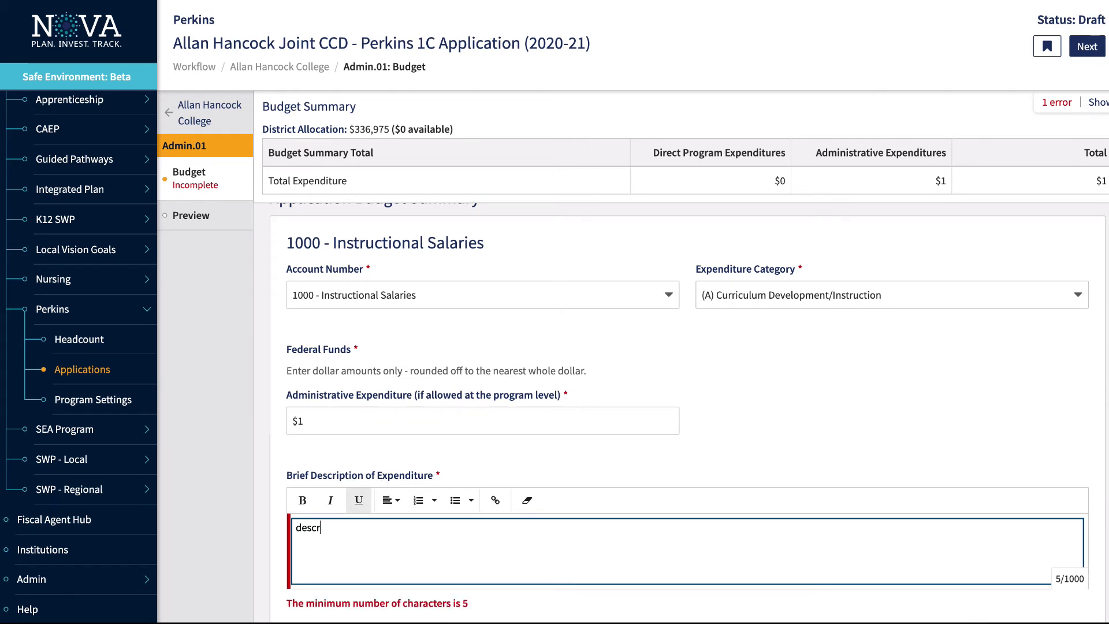
type("ipto")
key("BackSpace")
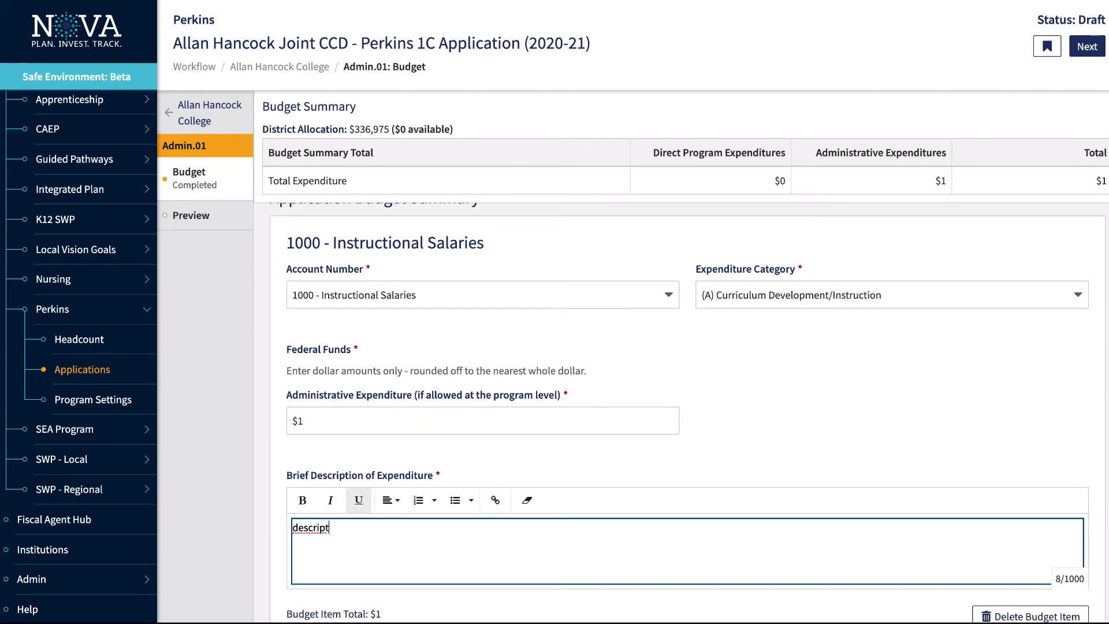
type("ion")
key("BackSpace")
key("BackSpace")
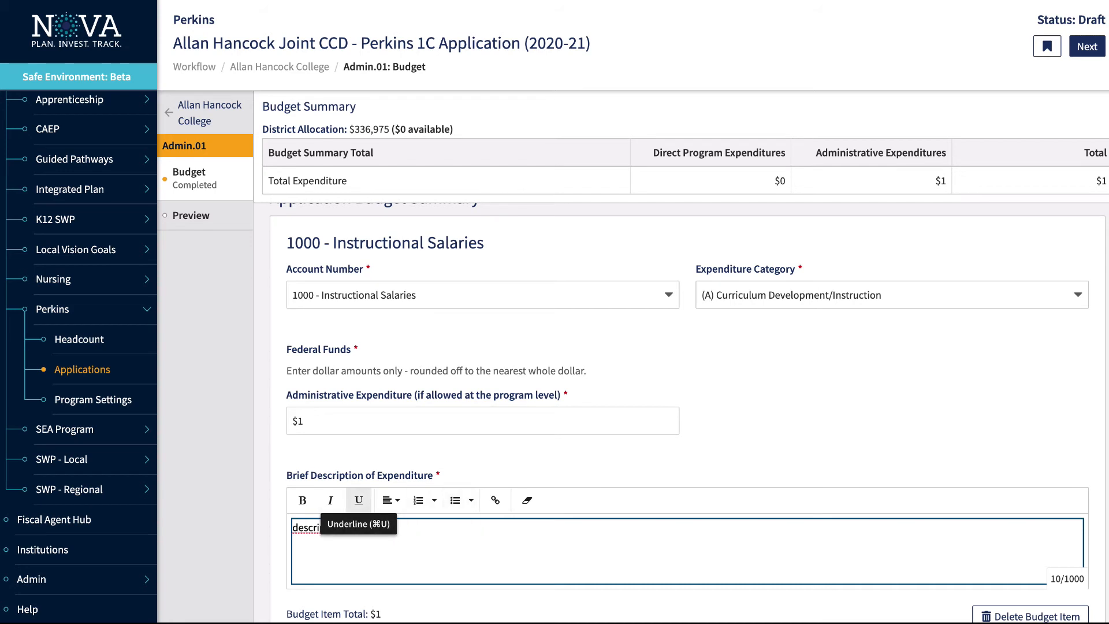
left_click(647, 446)
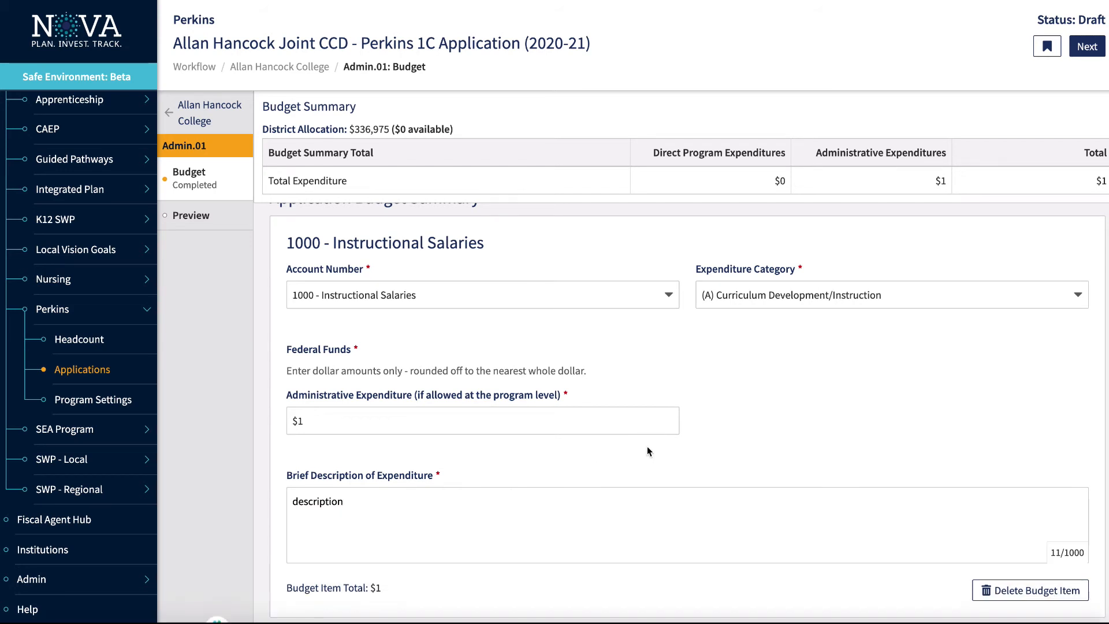
Add a second budget item, then delete it again so only the salaries item remains
scroll(647, 446, "down", 2)
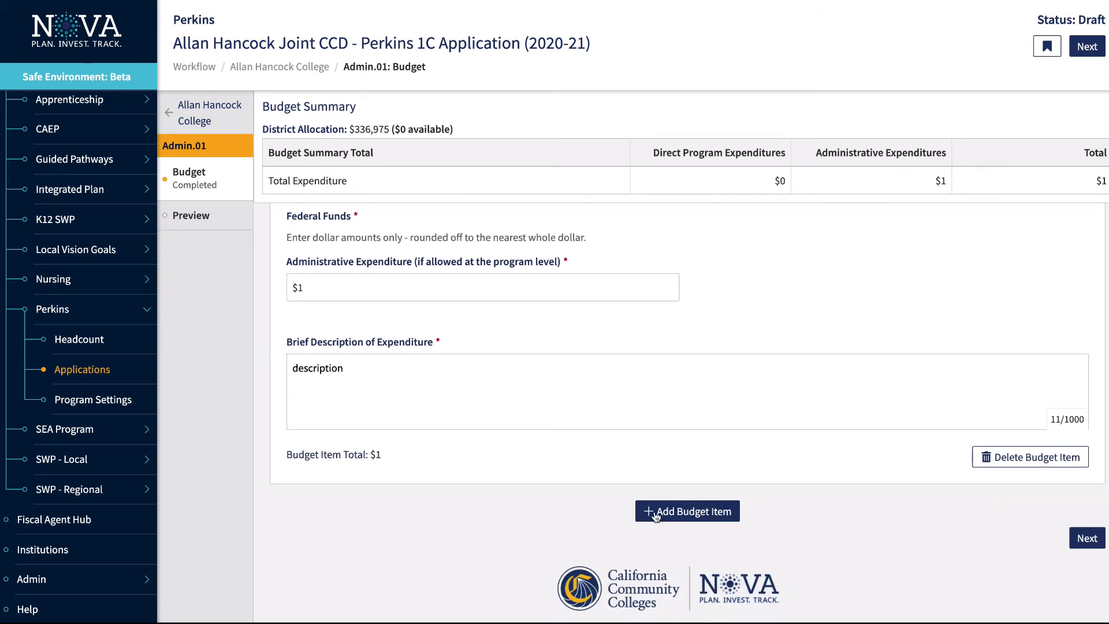
left_click(654, 514)
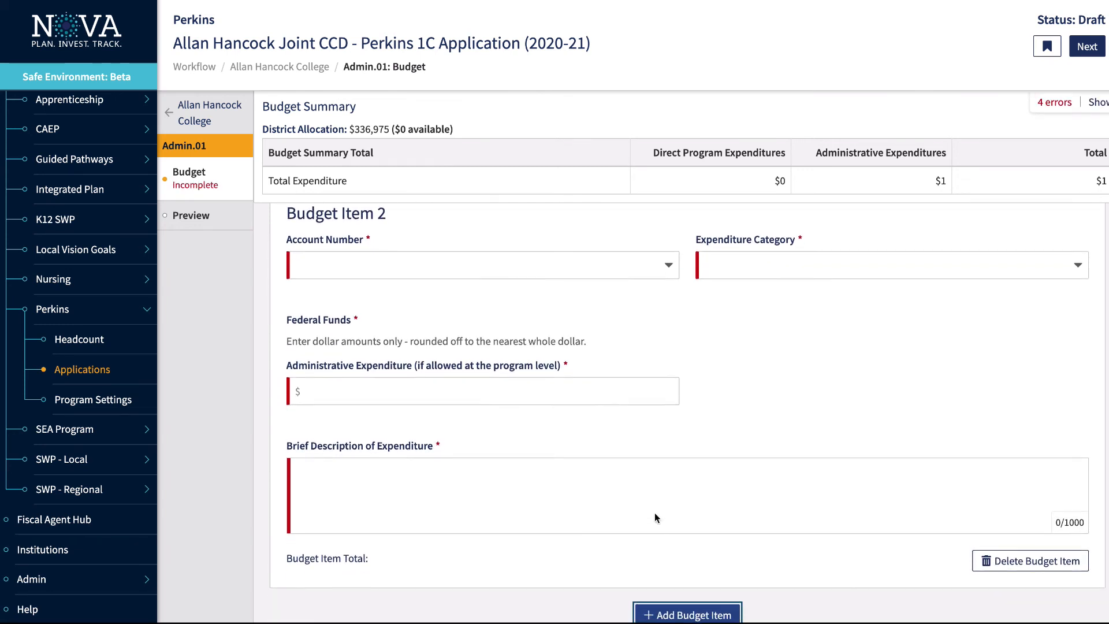
scroll(654, 512, "down", 1)
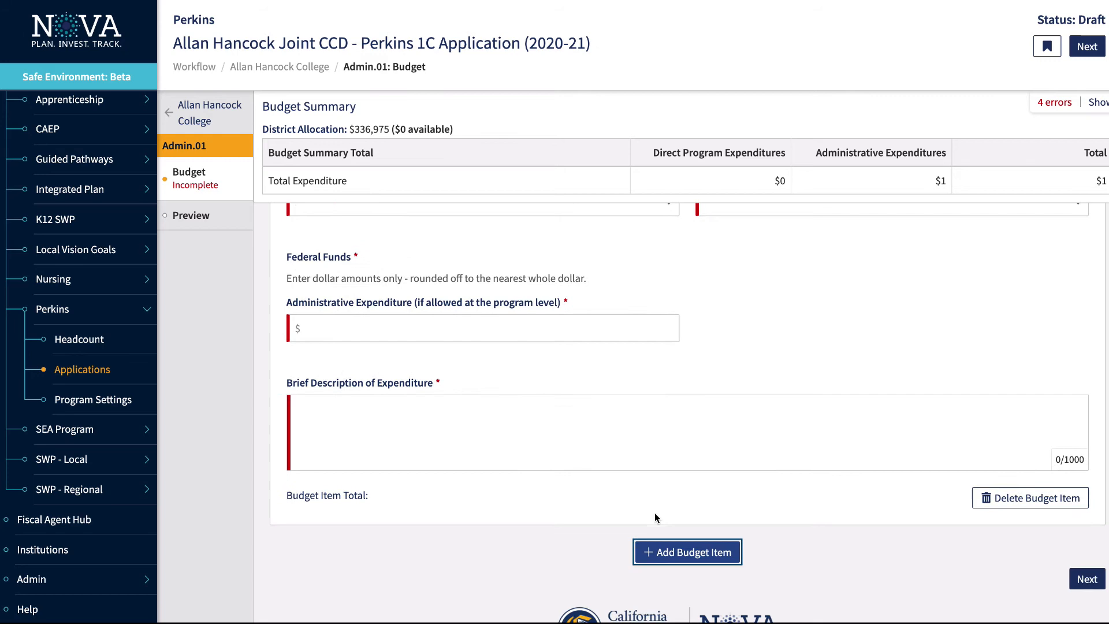
left_click(1026, 496)
left_click(723, 53)
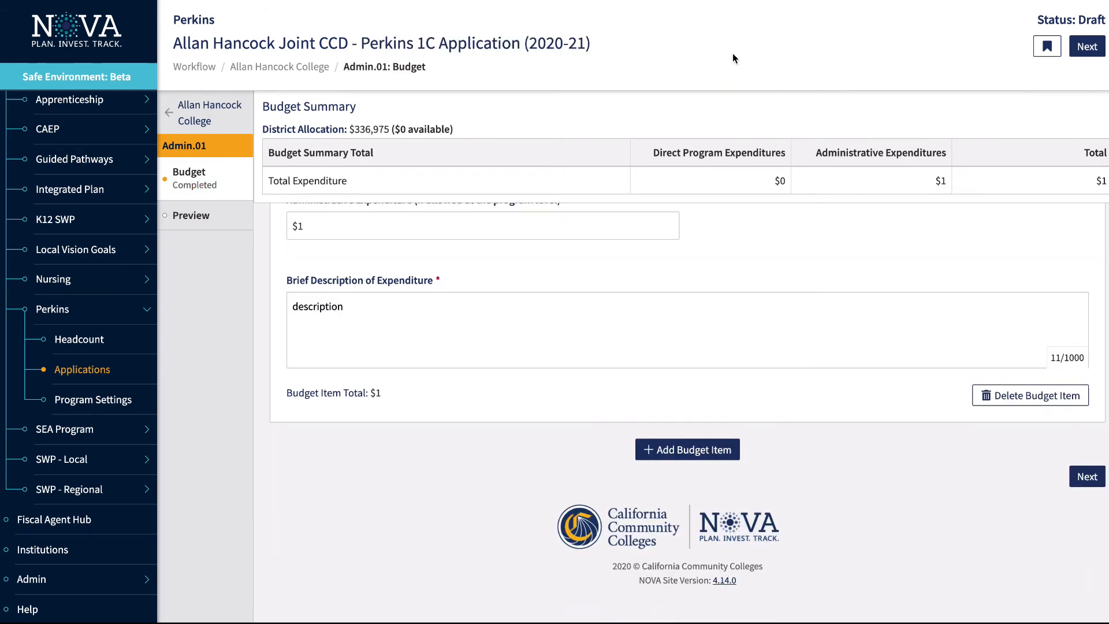
scroll(643, 364, "up", 8)
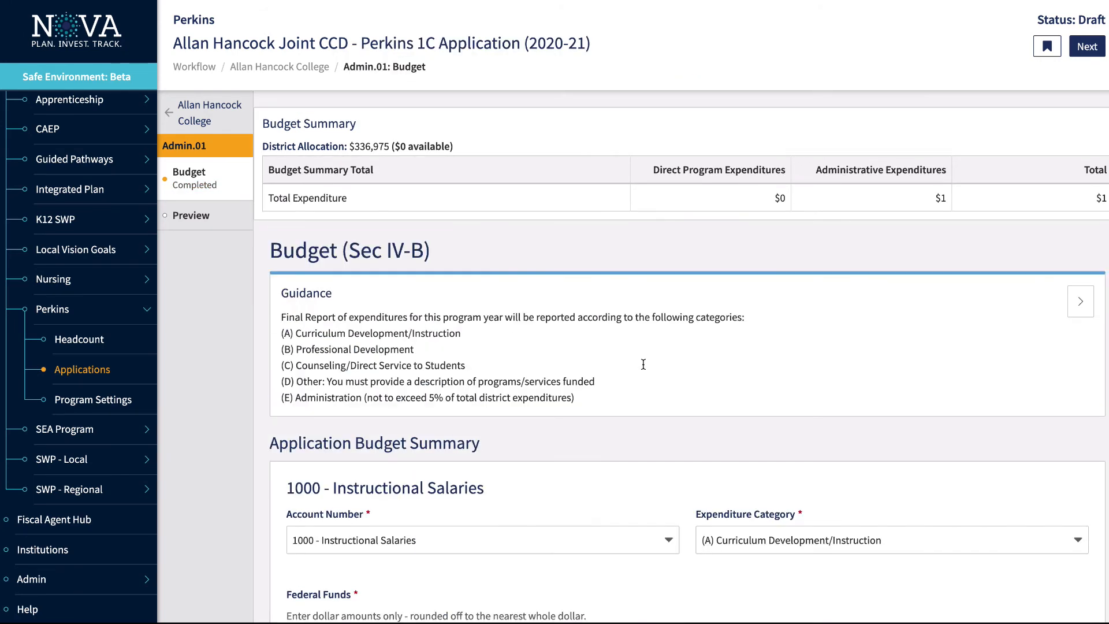
Preview the Admin.01 program, opening and closing Share, then return to Allan Hancock College's forms
left_click(191, 216)
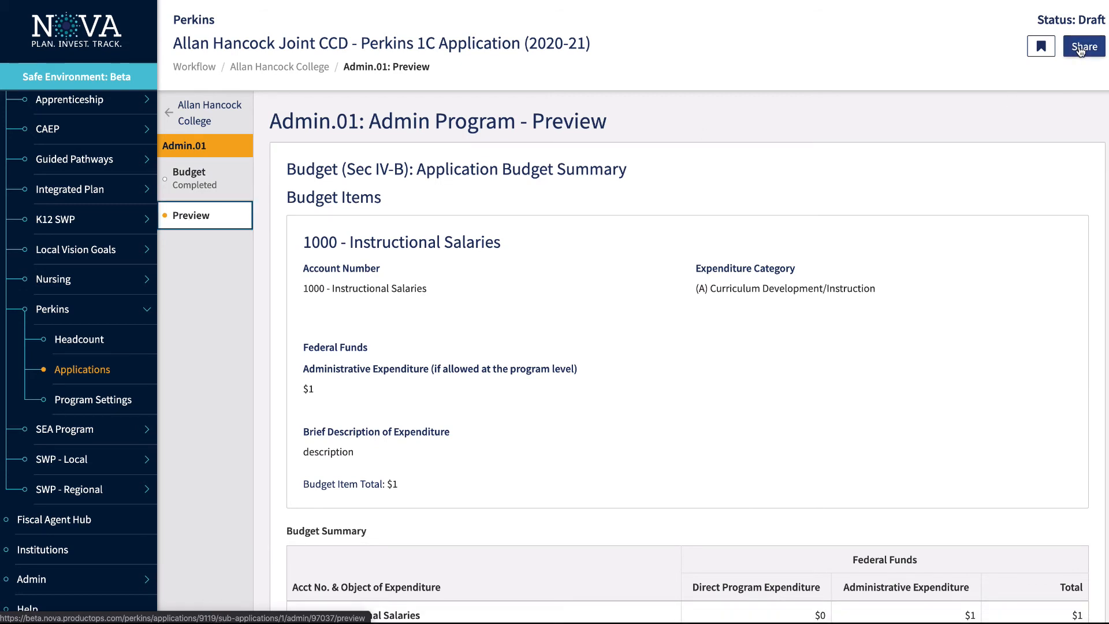
left_click(1080, 49)
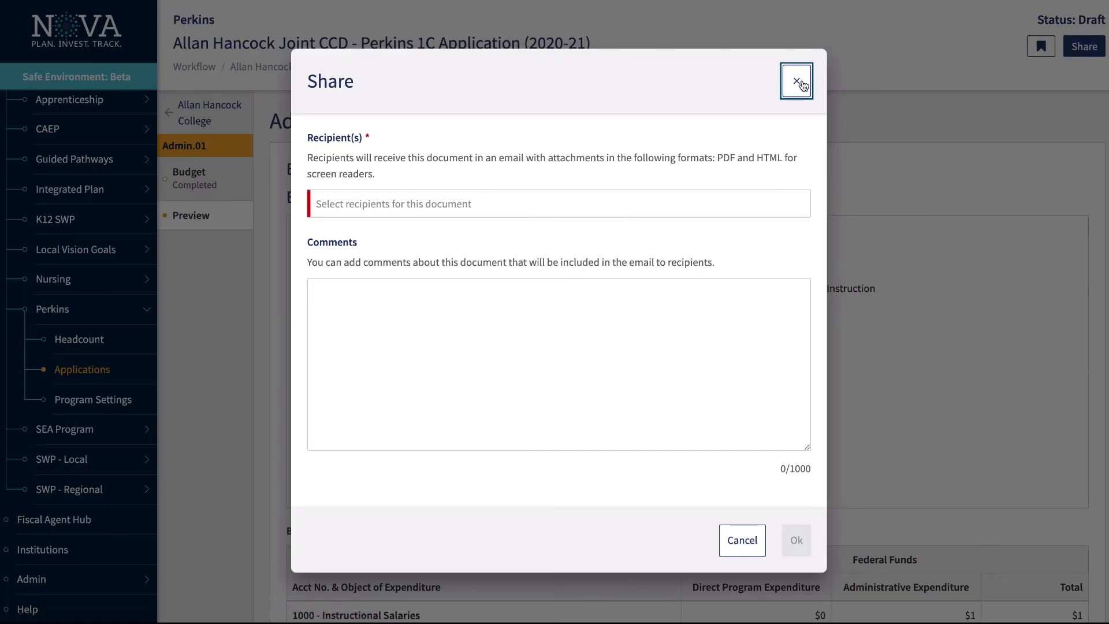
left_click(801, 82)
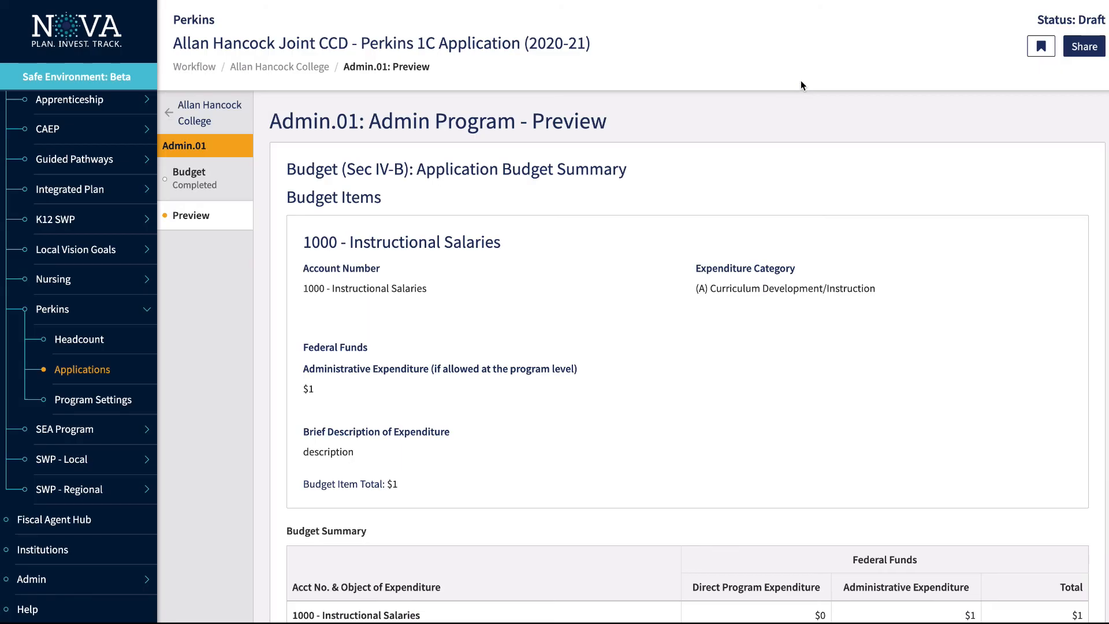
left_click(209, 121)
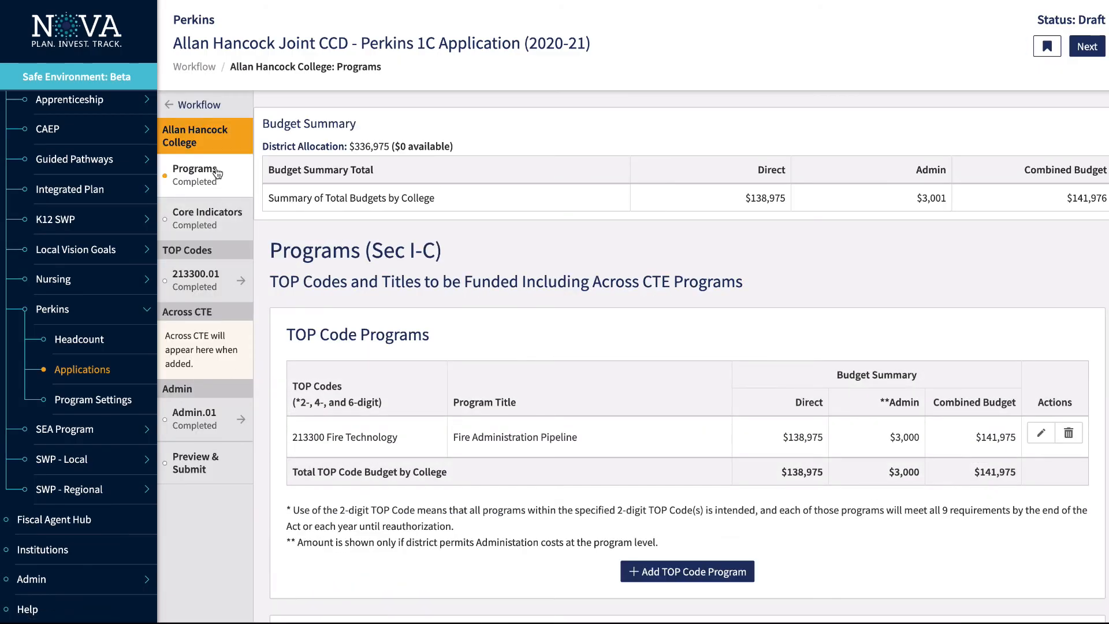
Review the Allan Hancock College preview ($141,976 combined, $3,001 admin, Draft) and return to its top
left_click(207, 462)
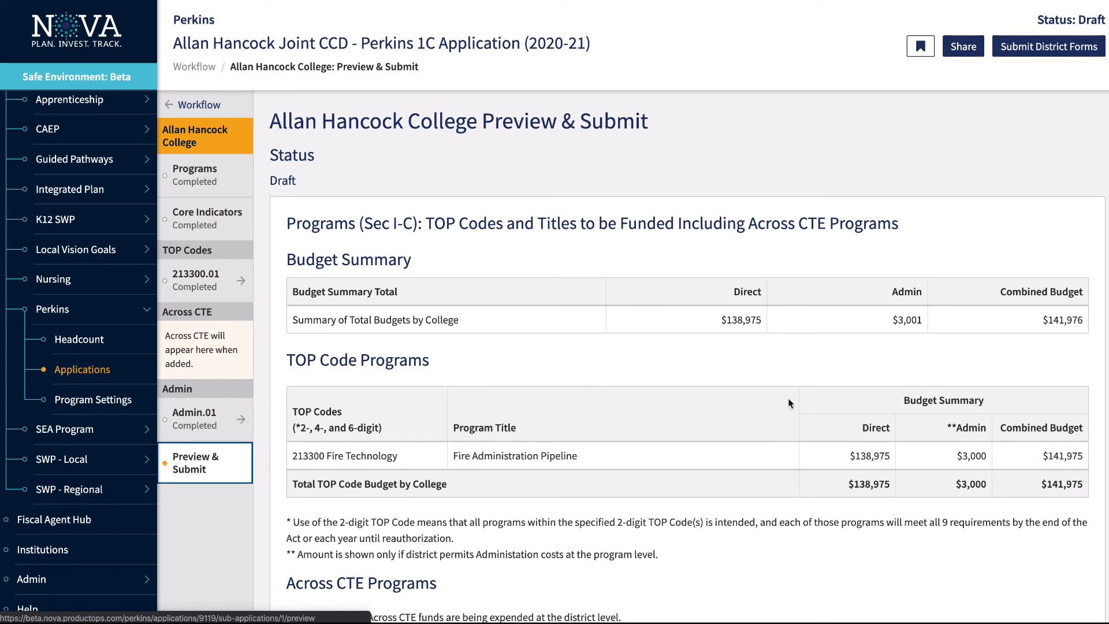
scroll(790, 403, "down", 1)
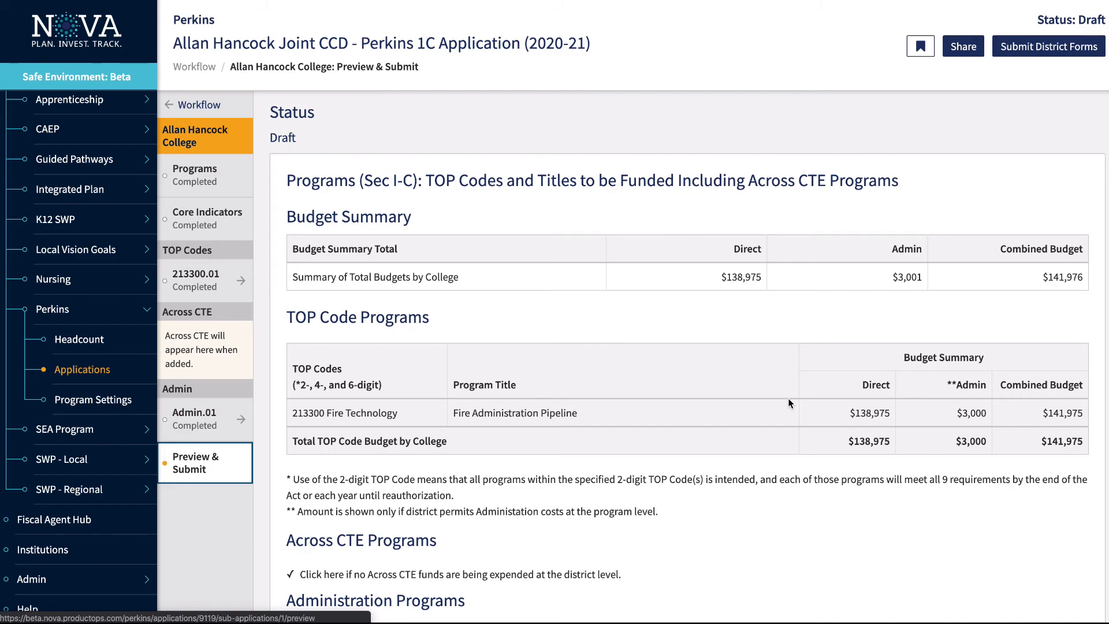
scroll(789, 403, "down", 15)
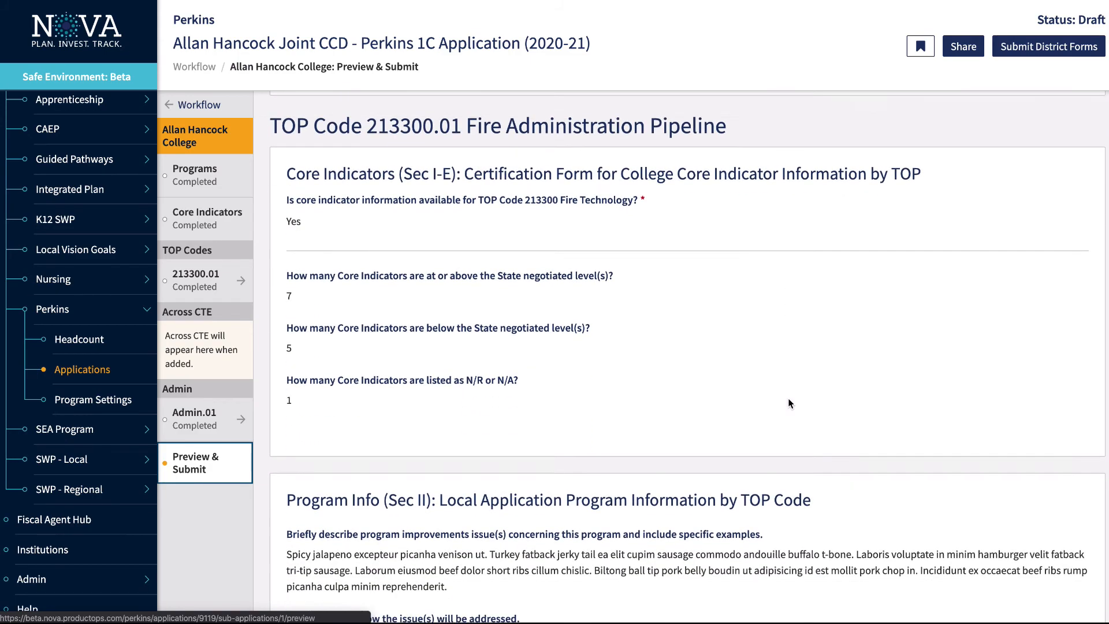
scroll(789, 403, "down", 20)
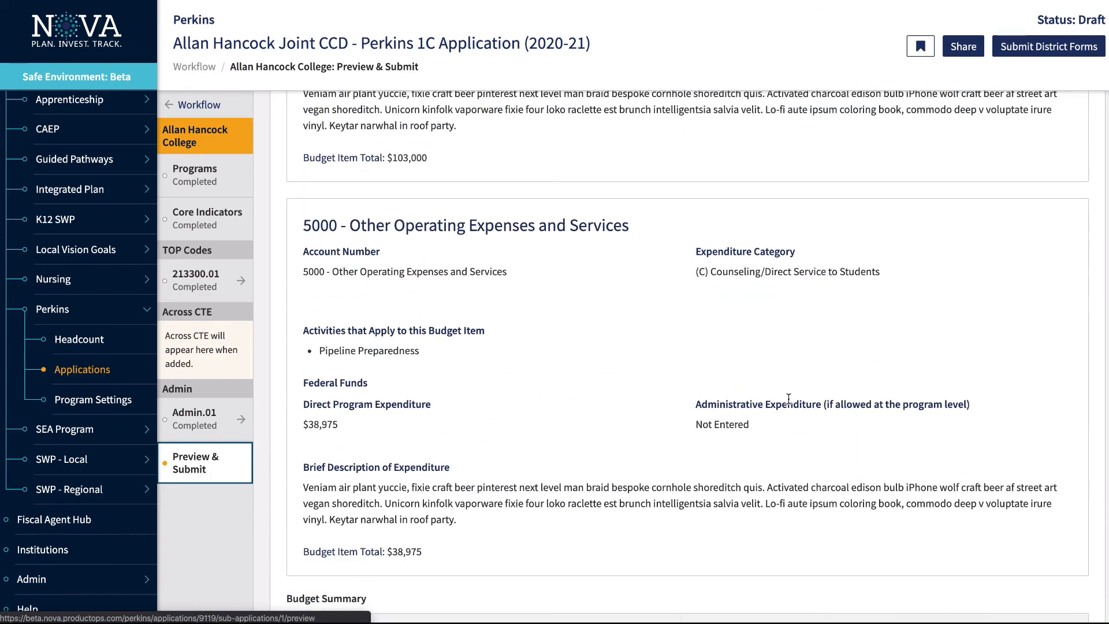
scroll(789, 399, "down", 6)
scroll(788, 397, "up", 20)
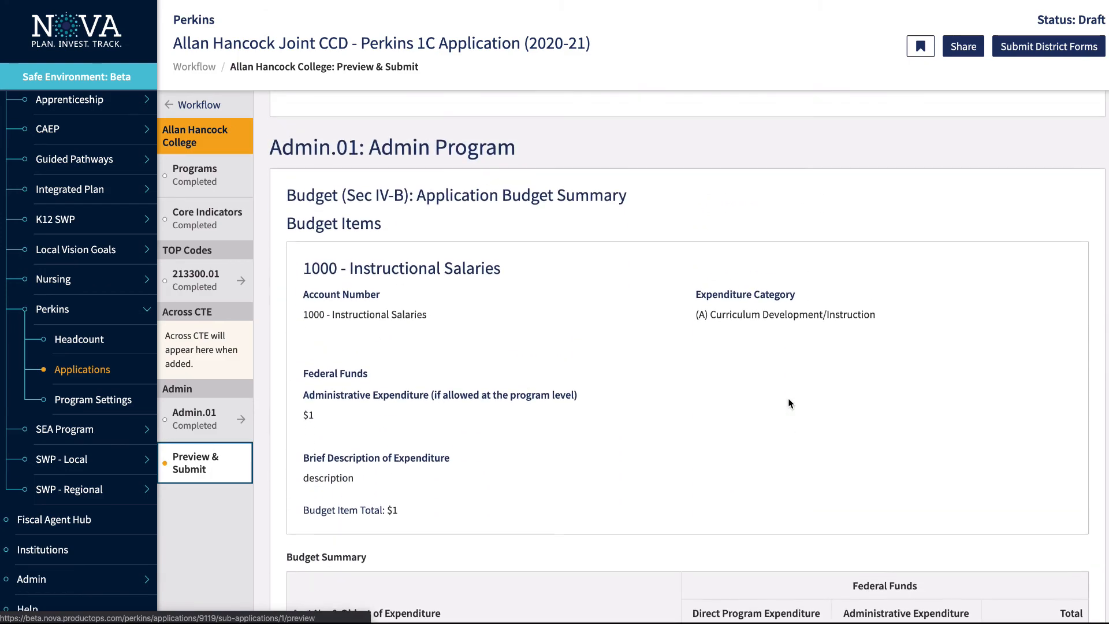
scroll(788, 397, "up", 20)
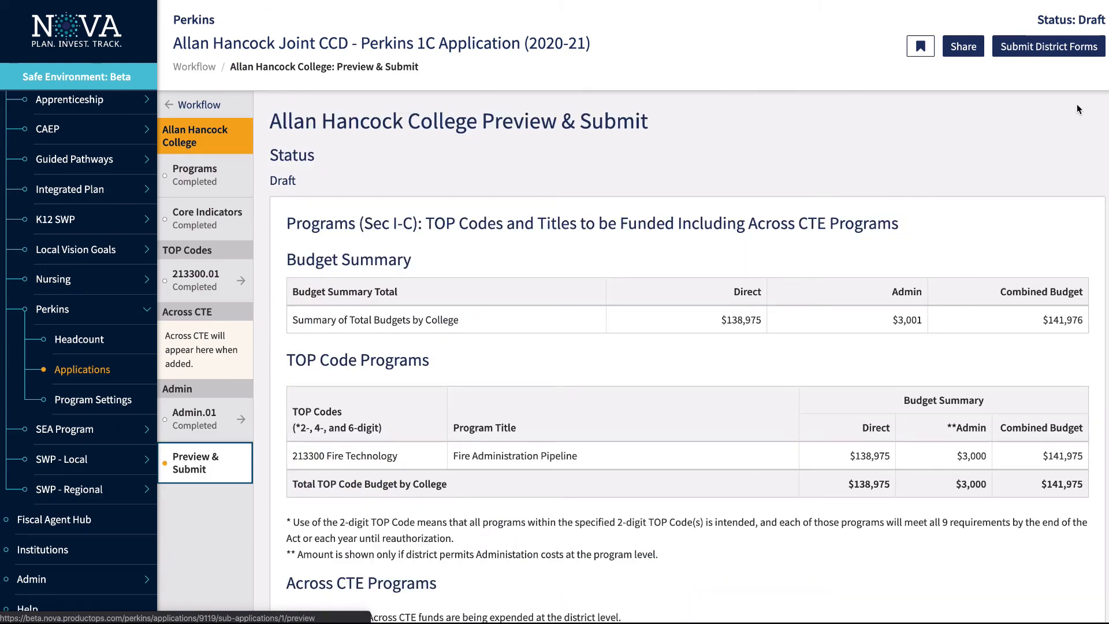
Submit the Allan Hancock College forms, then the Allan Hancock Joint CCD district forms totaling $194,999
left_click(1037, 51)
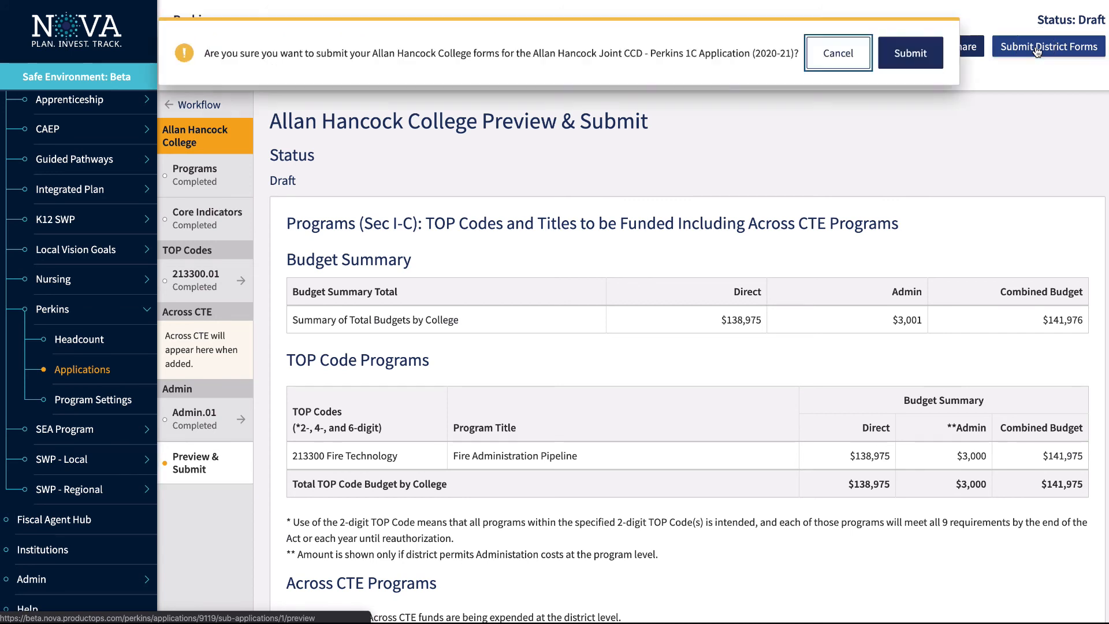
left_click(912, 53)
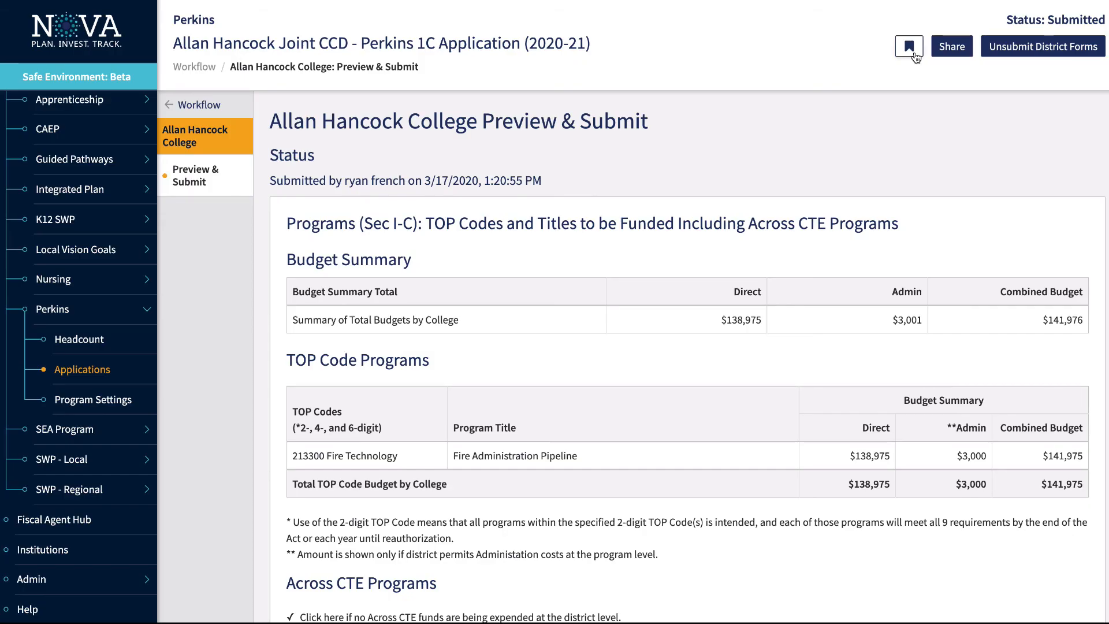
left_click(200, 106)
left_click(211, 291)
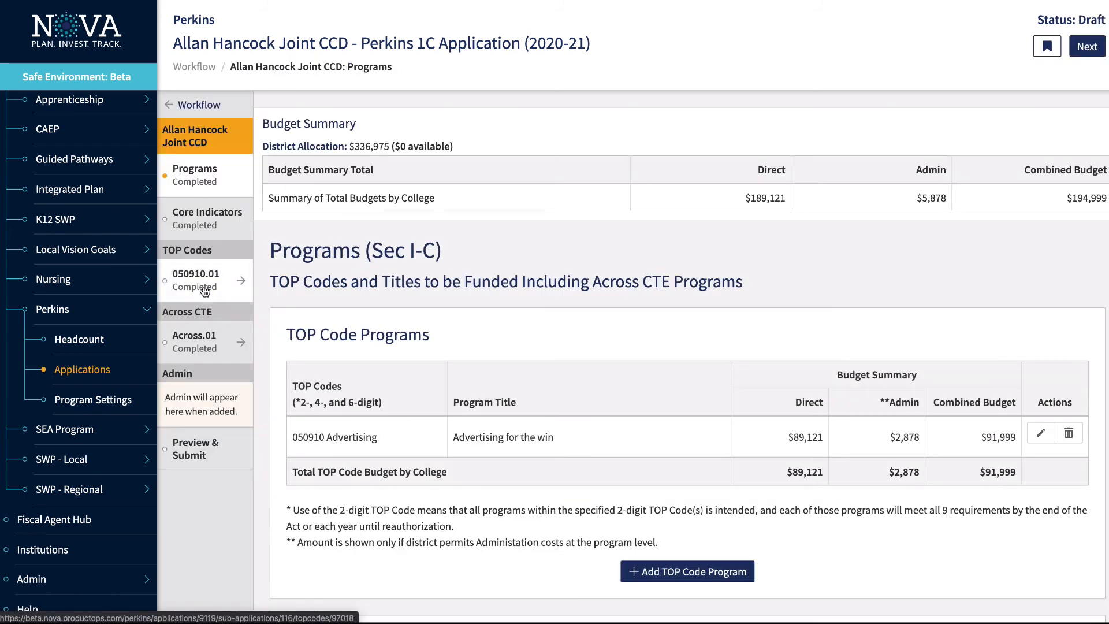
left_click(195, 449)
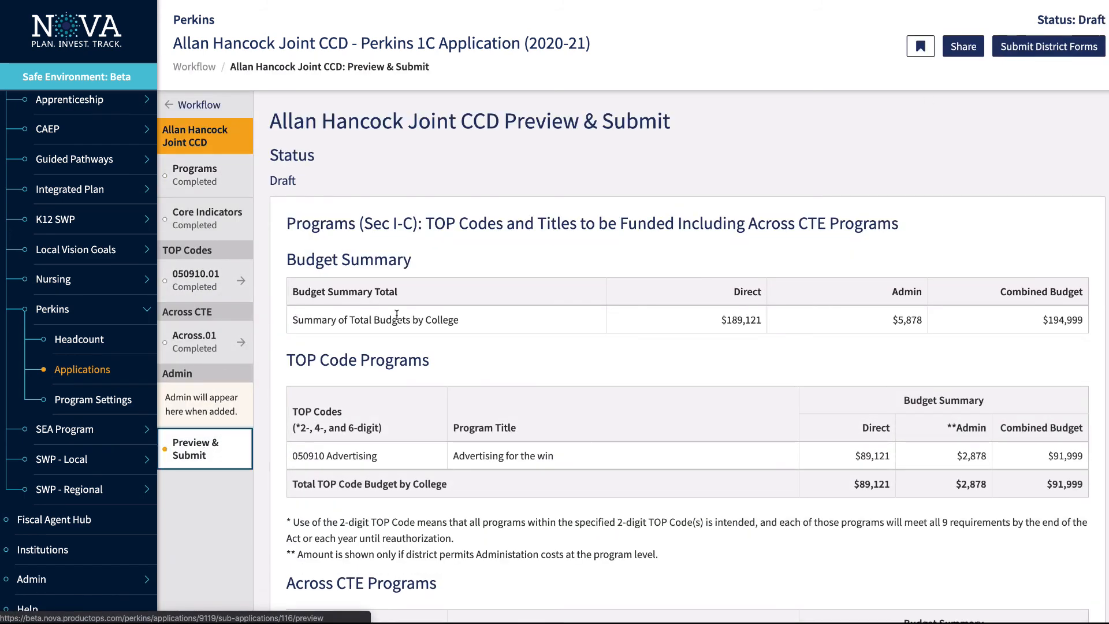
left_click(1034, 48)
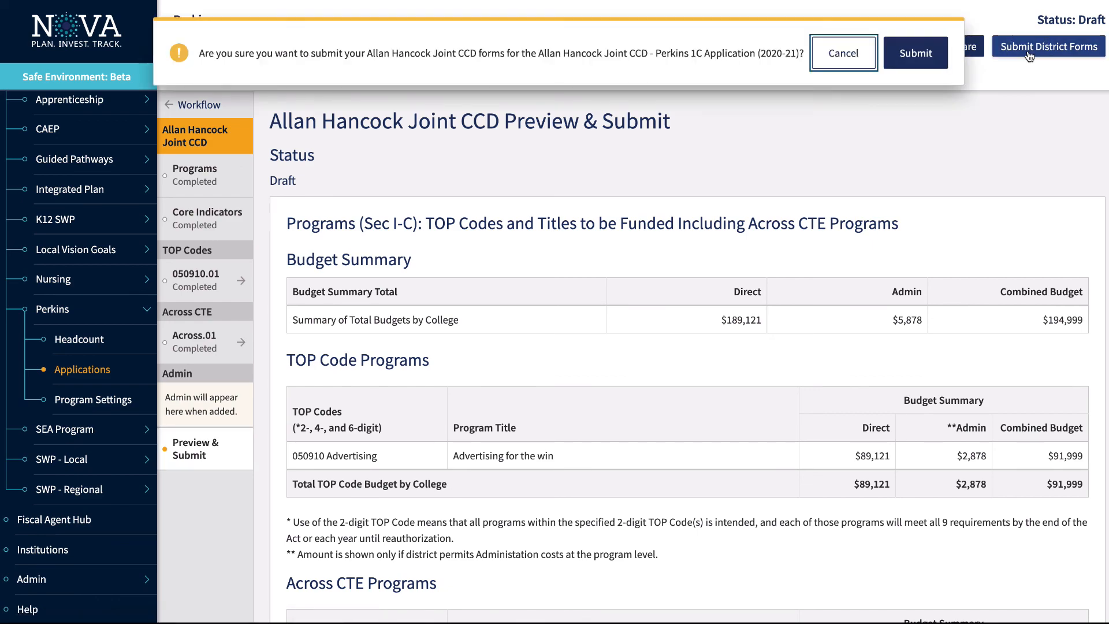
left_click(920, 61)
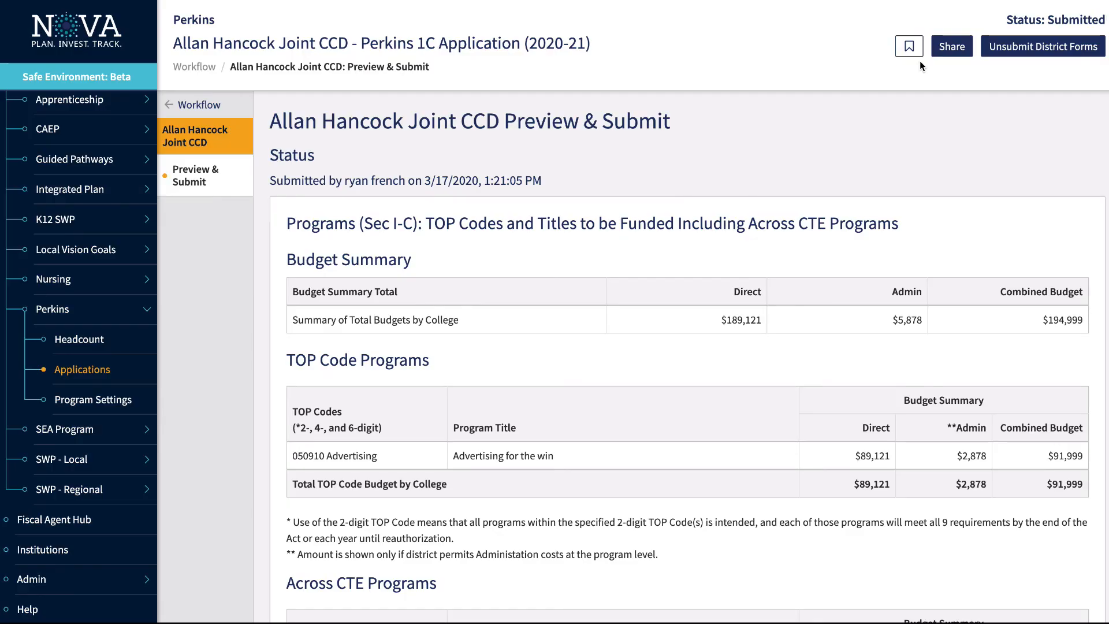
Submit and confirm the entire Perkins 1C application, then view the Help Desk's video playlists and contact form
left_click(188, 104)
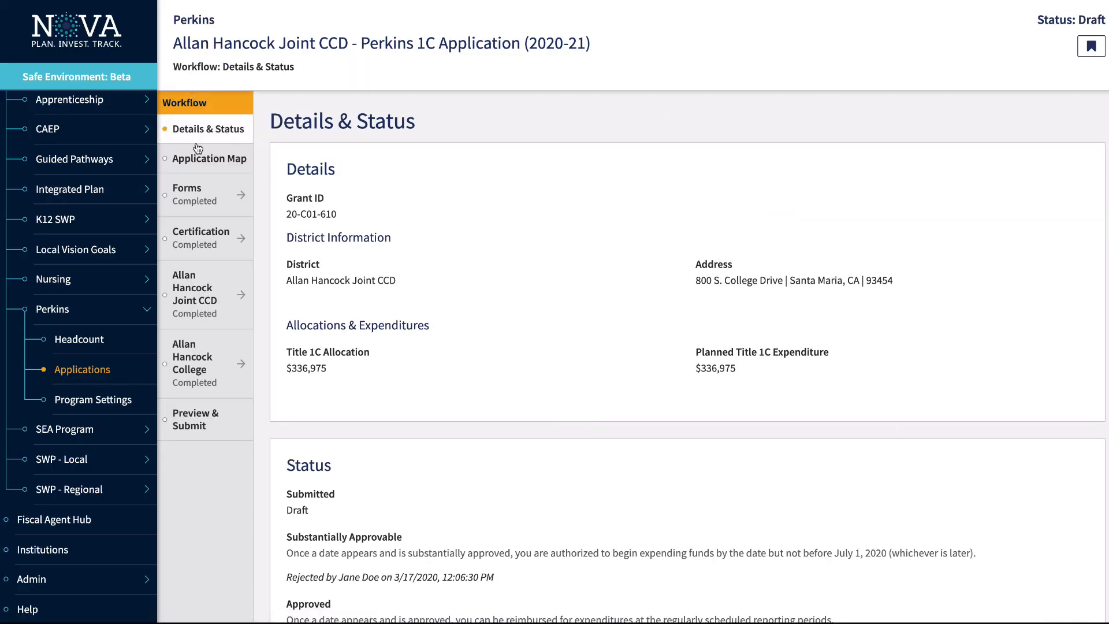
left_click(197, 426)
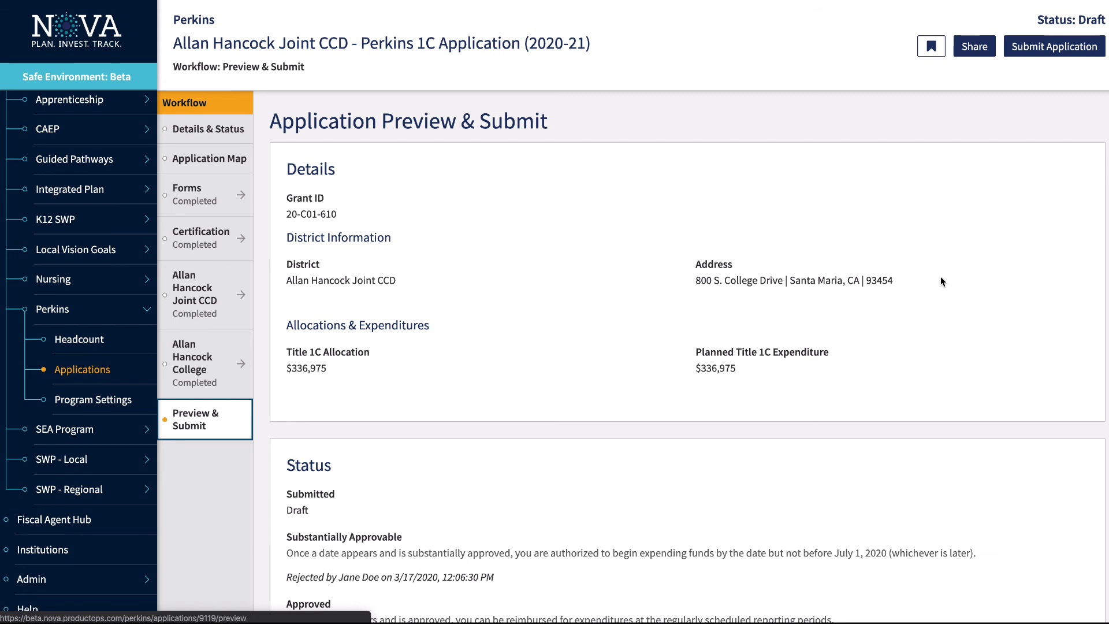
left_click(1047, 49)
left_click(897, 53)
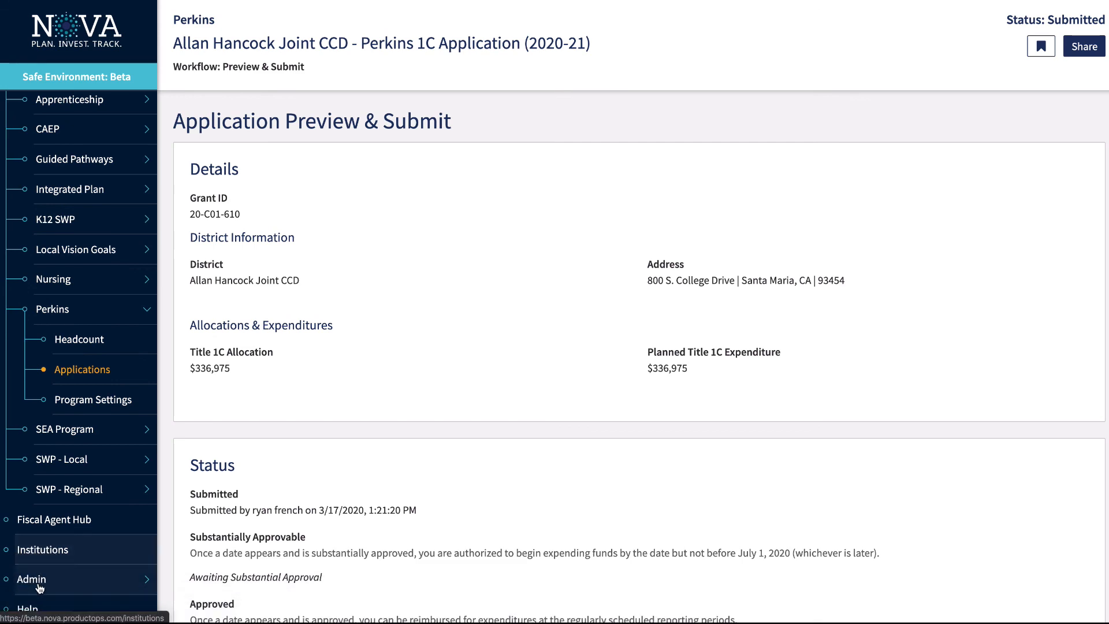
left_click(27, 605)
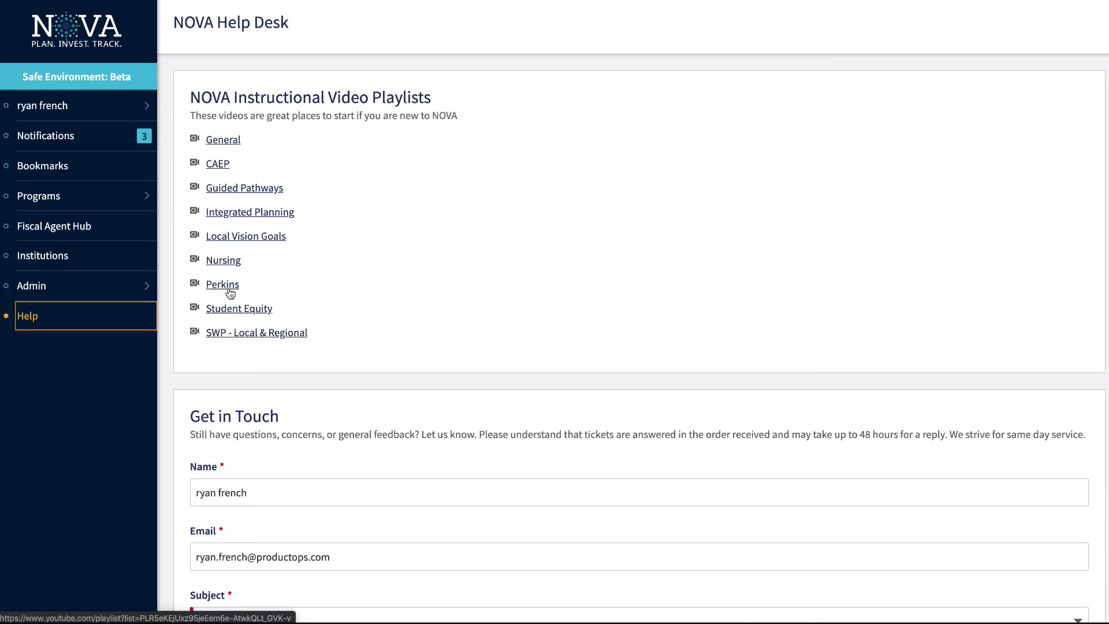
scroll(476, 430, "down", 5)
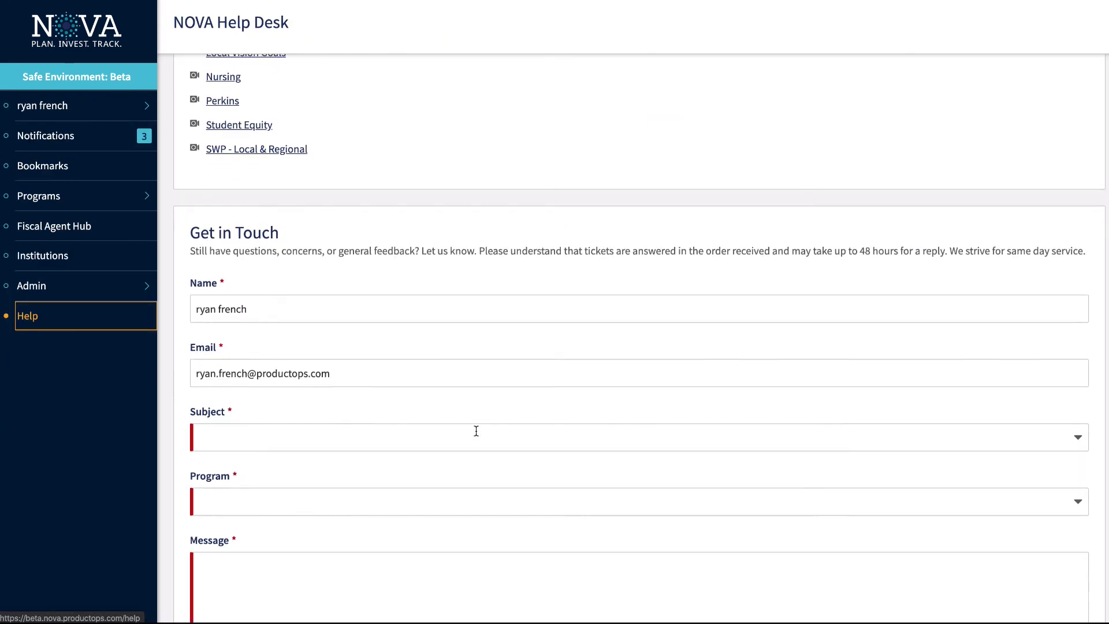